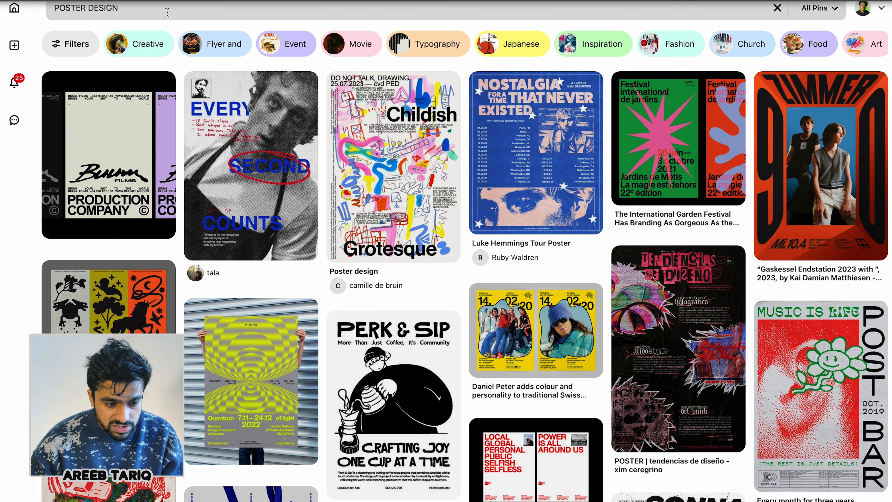
Step: Save the lime-and-pink camel poster from the POSTER DESIGN results to a new board named vision 2025
{"action": "scroll", "coordinate": [231, 262], "scroll_direction": "down", "scroll_amount": 20}
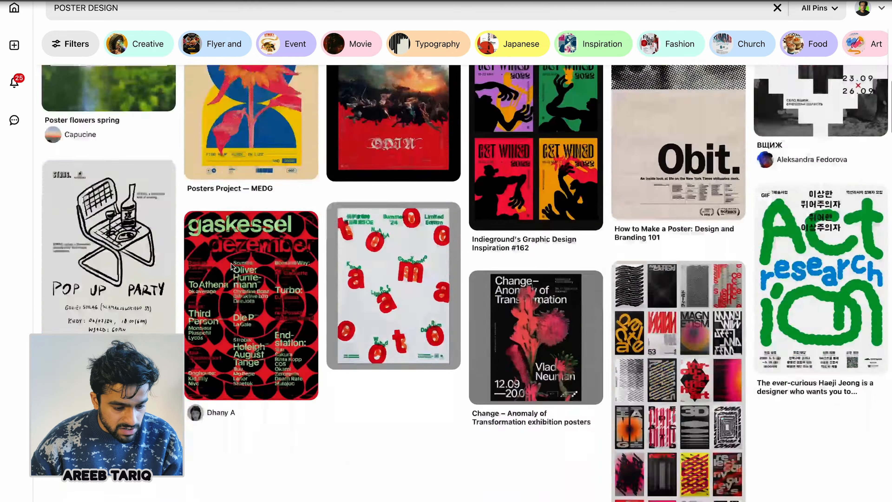
{"action": "scroll", "coordinate": [232, 267], "scroll_direction": "down", "scroll_amount": 20}
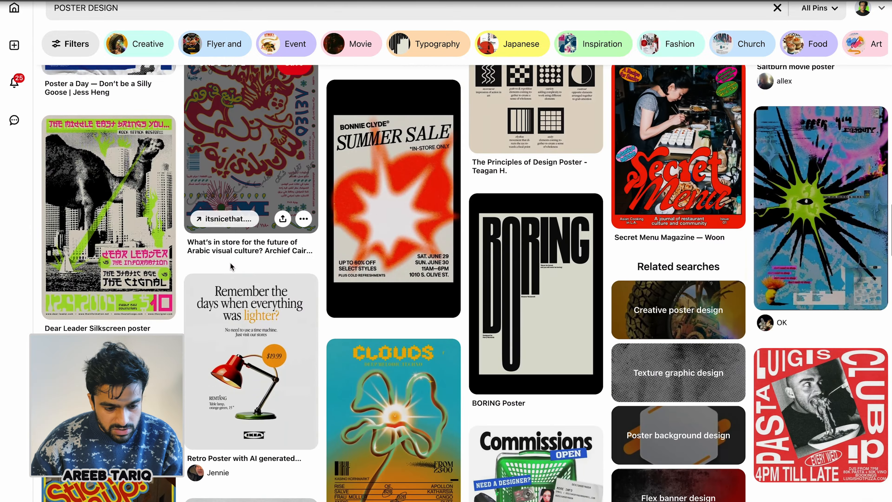
{"action": "scroll", "coordinate": [492, 387], "scroll_direction": "up", "scroll_amount": 2}
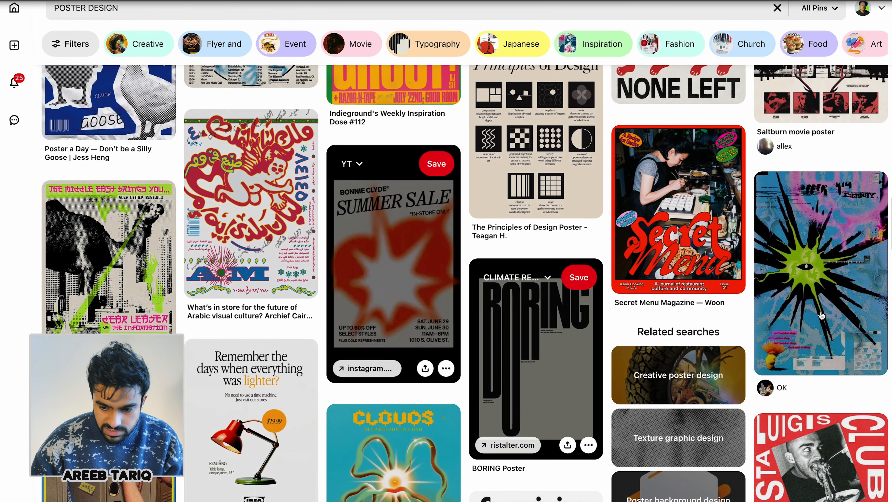
{"action": "left_click", "coordinate": [83, 199]}
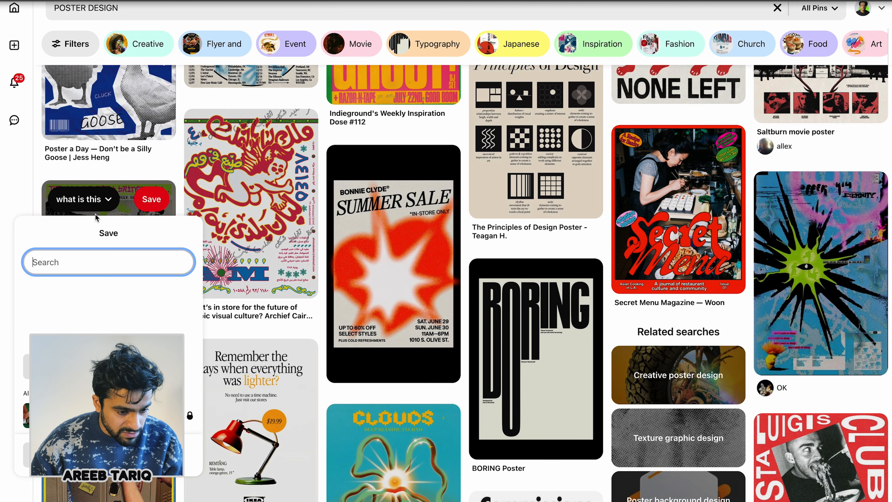
{"action": "type", "text": "vi"}
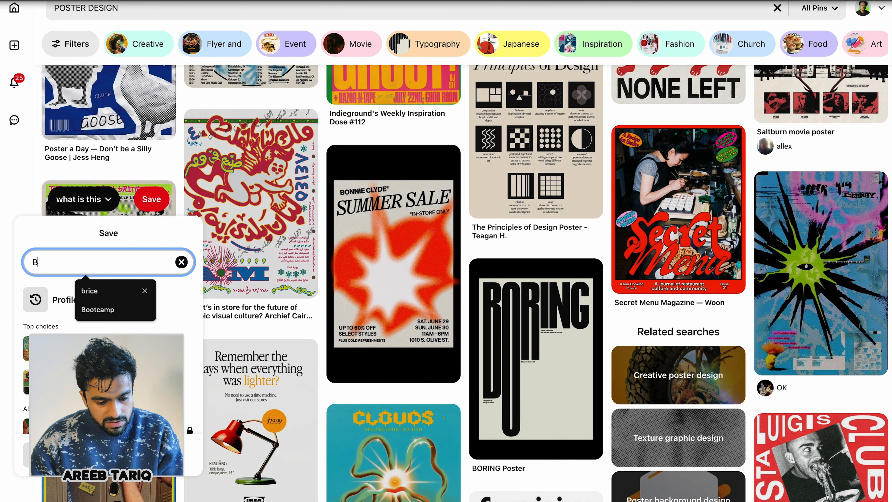
{"action": "type", "text": "si"}
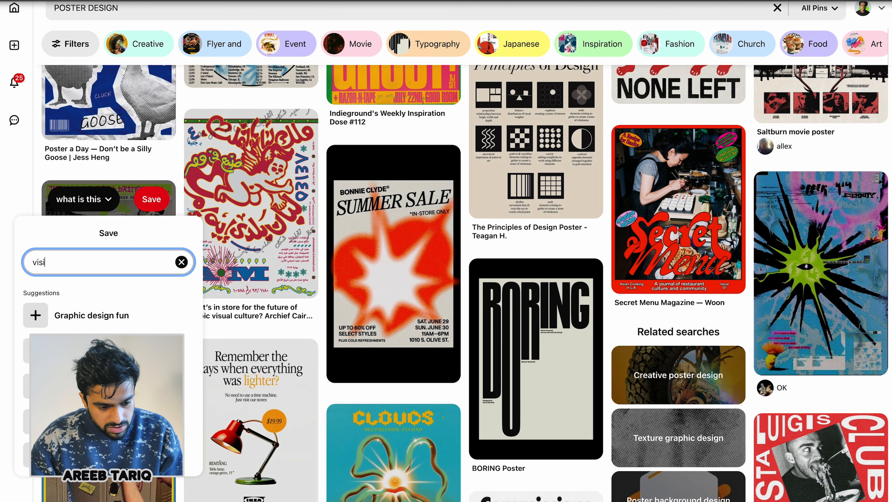
{"action": "type", "text": "on 2025"}
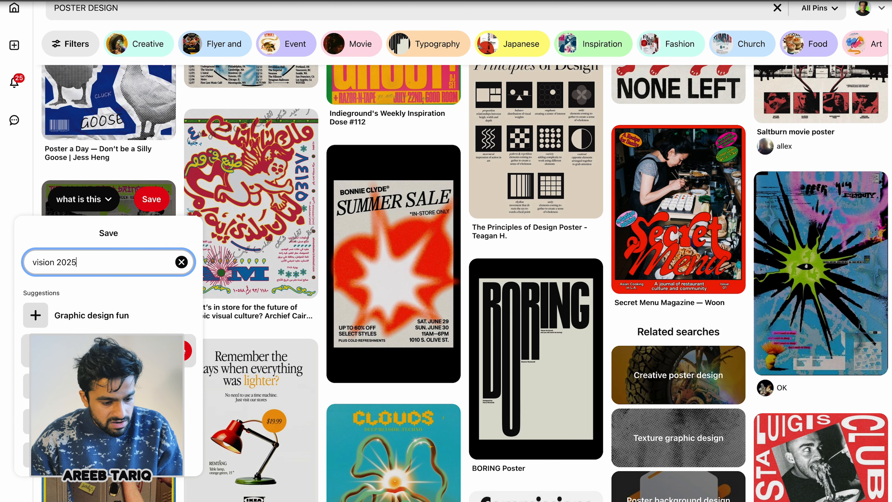
{"action": "left_click", "coordinate": [107, 455]}
{"action": "left_click", "coordinate": [608, 455]}
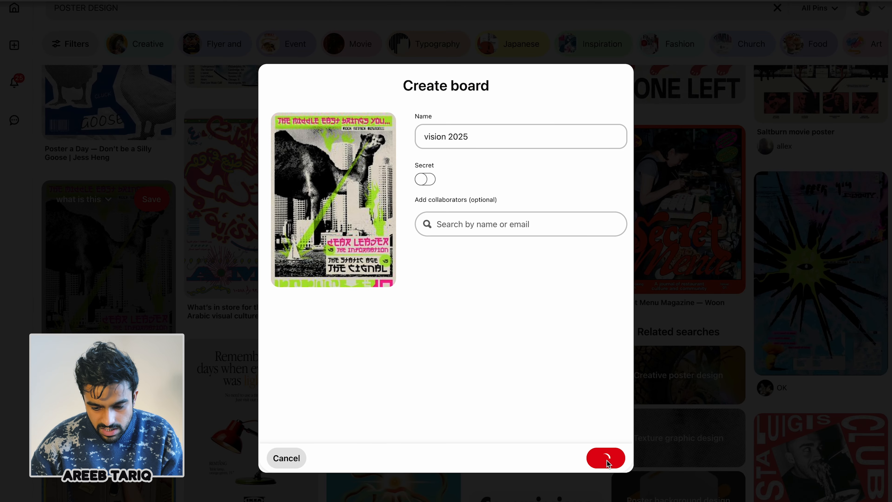
Step: Browse more poster designs for inspiration, opening the blue MIDNGT portrait pin and its related receipt-text version
{"action": "scroll", "coordinate": [513, 370], "scroll_direction": "down", "scroll_amount": 20}
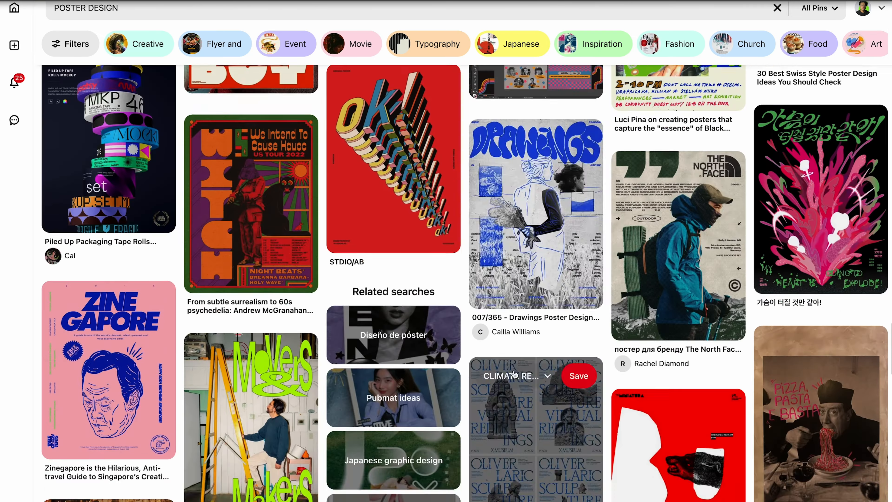
{"action": "scroll", "coordinate": [446, 281], "scroll_direction": "down", "scroll_amount": 15}
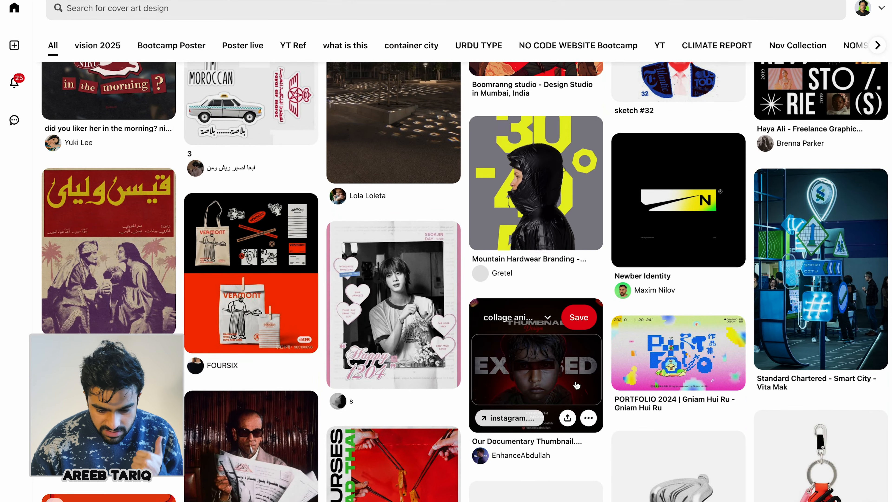
{"action": "scroll", "coordinate": [575, 386], "scroll_direction": "down", "scroll_amount": 6}
{"action": "scroll", "coordinate": [576, 385], "scroll_direction": "down", "scroll_amount": 8}
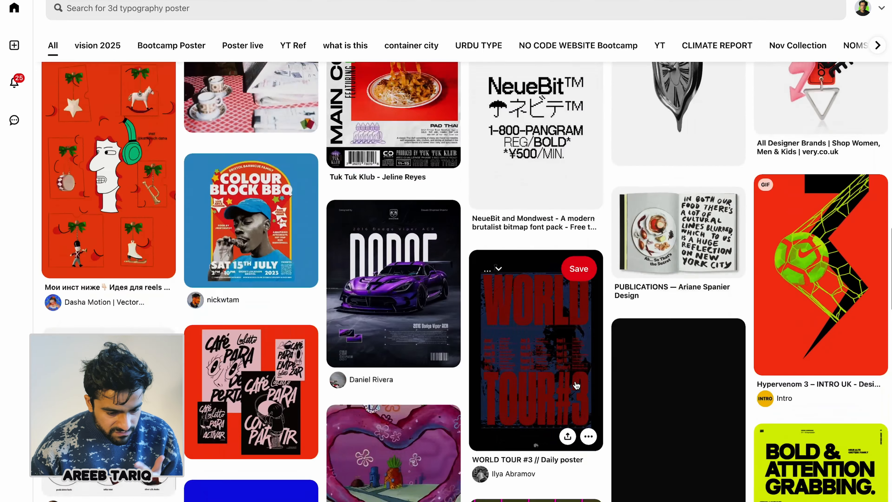
{"action": "scroll", "coordinate": [576, 385], "scroll_direction": "down", "scroll_amount": 2}
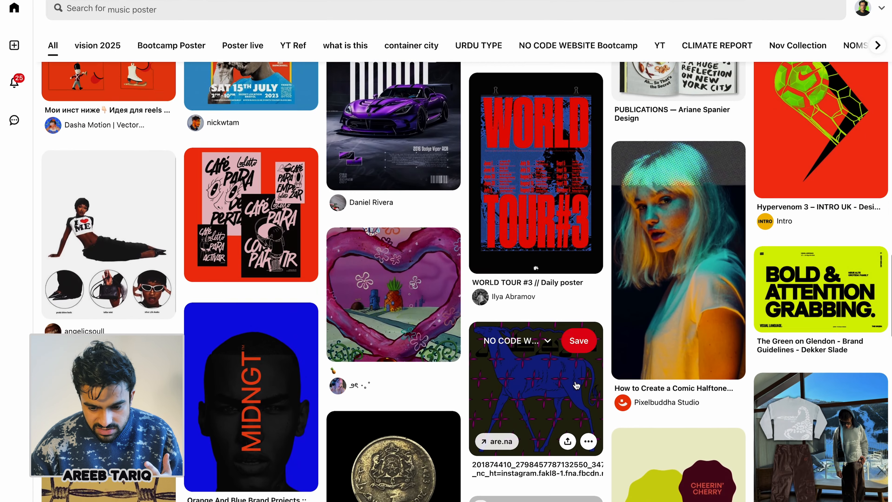
{"action": "scroll", "coordinate": [576, 385], "scroll_direction": "down", "scroll_amount": 3}
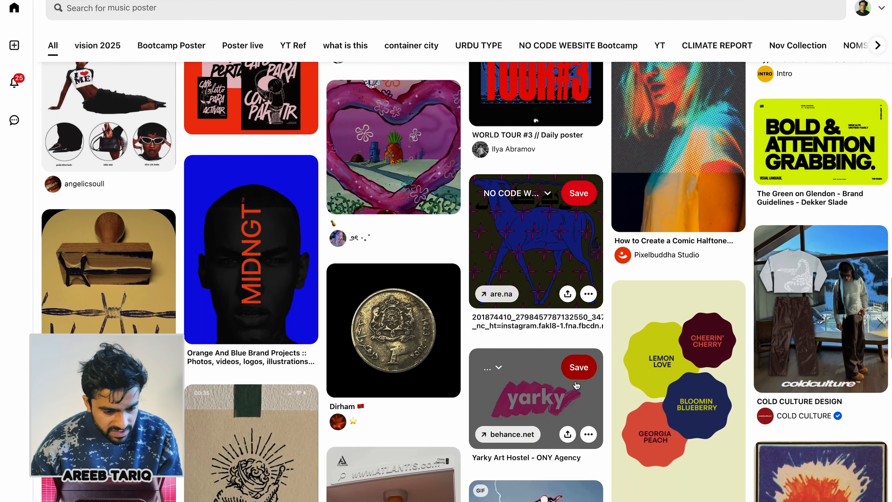
{"action": "left_click", "coordinate": [305, 287]}
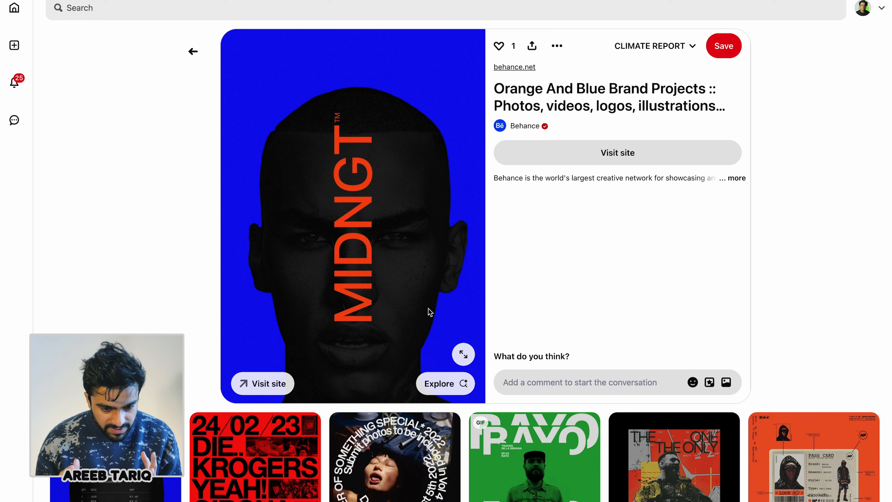
{"action": "scroll", "coordinate": [427, 308], "scroll_direction": "down", "scroll_amount": 8}
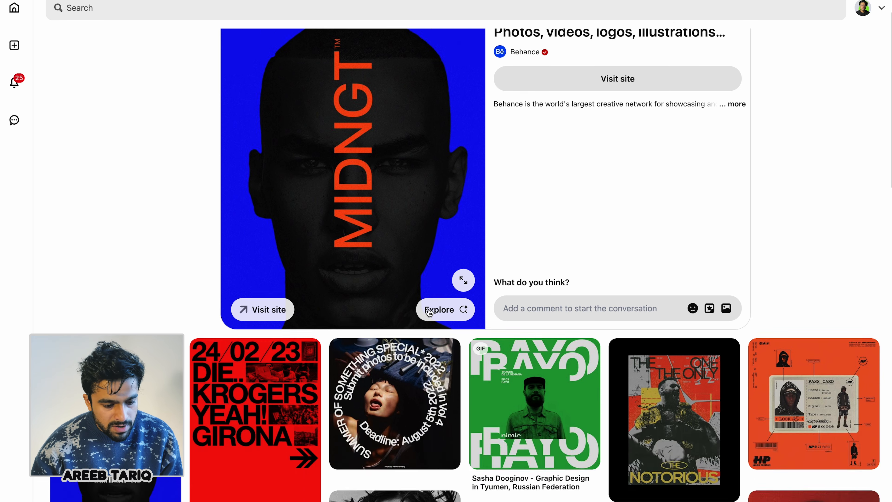
{"action": "left_click", "coordinate": [101, 231]}
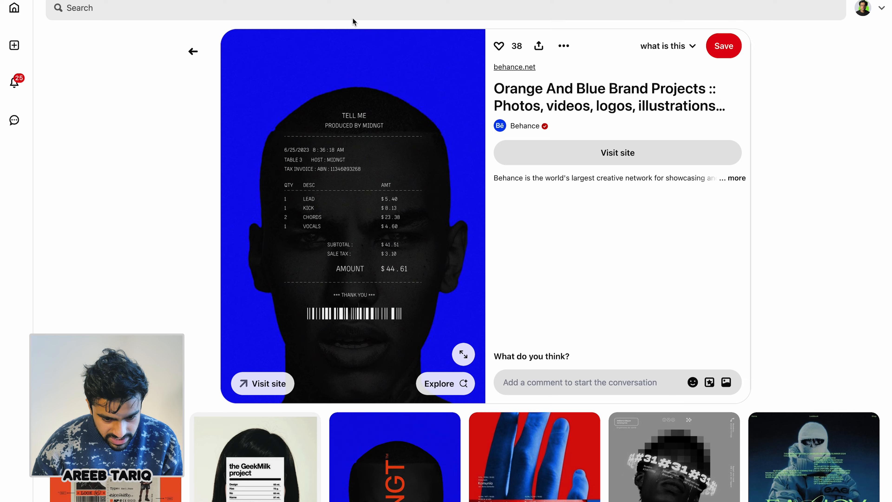
Step: Look through the vision 2025 board, open the Brutalism poster pin, and copy its image
{"action": "scroll", "coordinate": [340, 239], "scroll_direction": "down", "scroll_amount": 7}
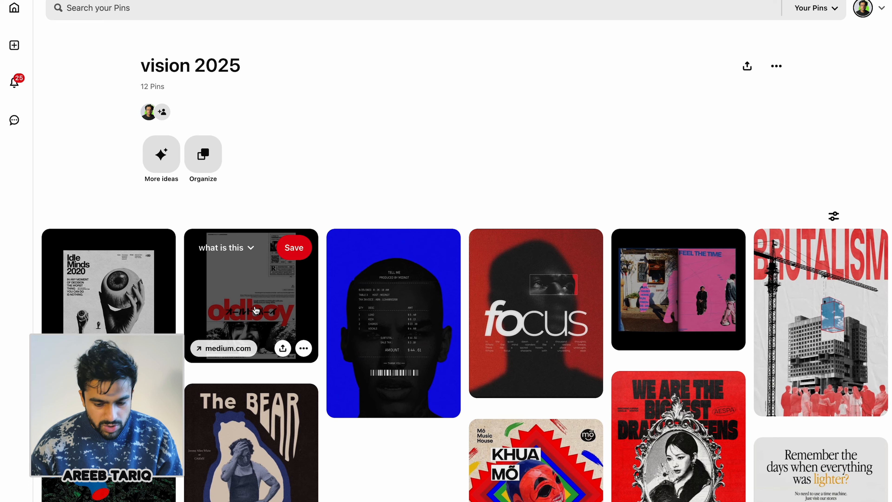
{"action": "scroll", "coordinate": [543, 114], "scroll_direction": "down", "scroll_amount": 7}
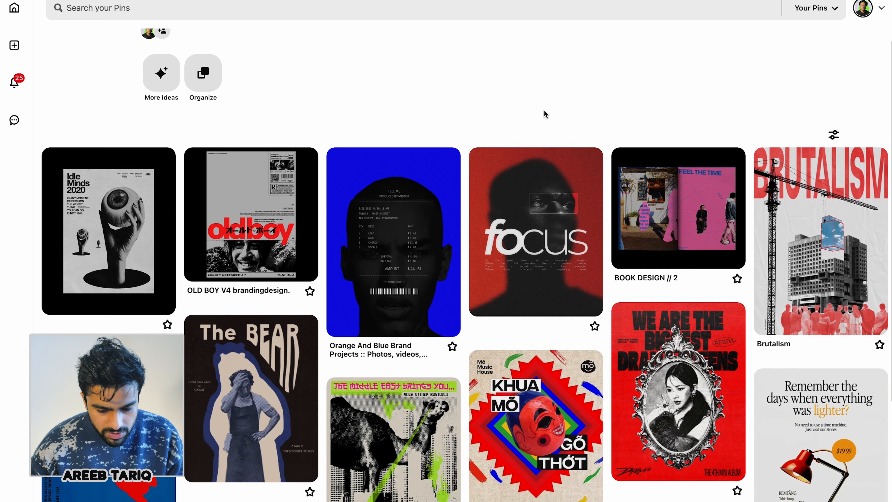
{"action": "scroll", "coordinate": [545, 114], "scroll_direction": "up", "scroll_amount": 2}
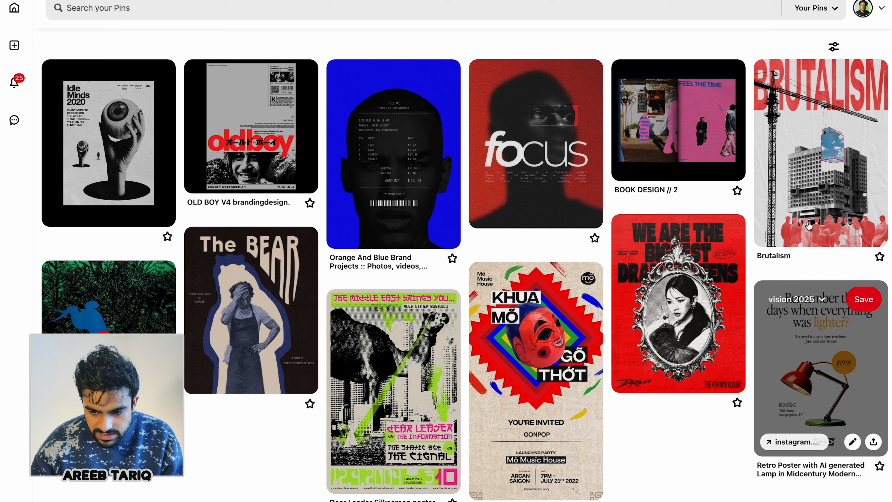
{"action": "left_click", "coordinate": [819, 138]}
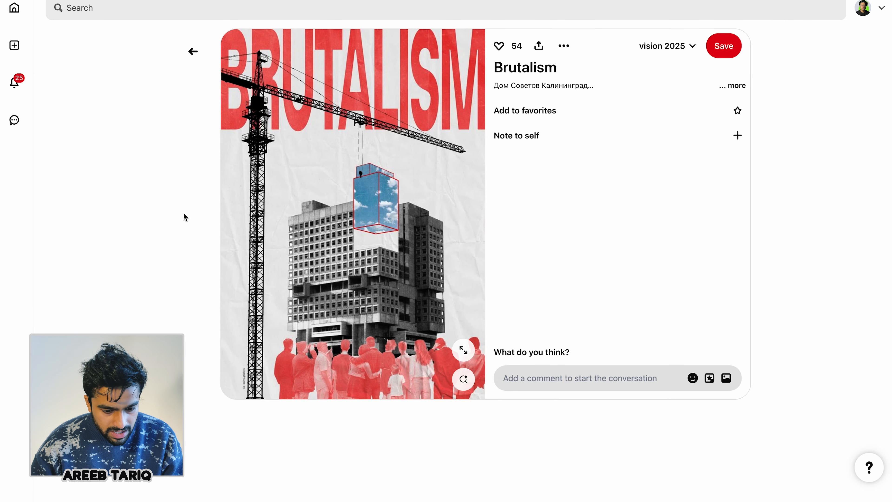
{"action": "scroll", "coordinate": [302, 261], "scroll_direction": "down", "scroll_amount": 10}
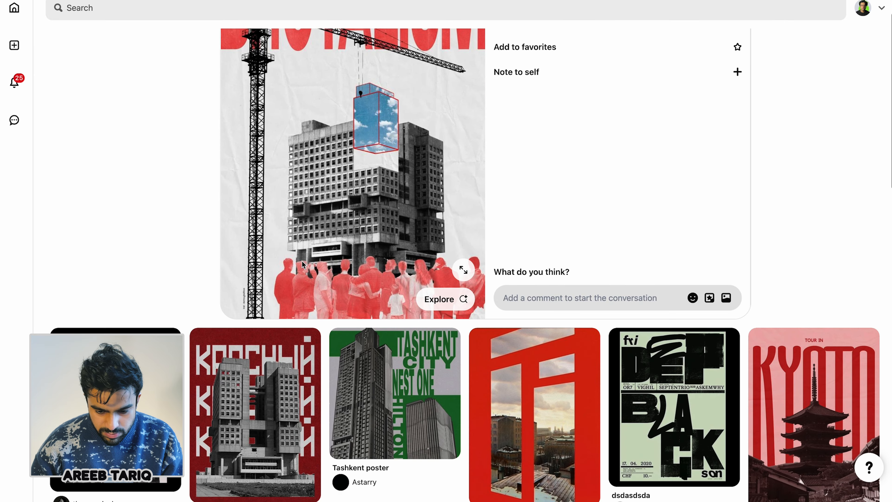
{"action": "scroll", "coordinate": [302, 261], "scroll_direction": "up", "scroll_amount": 10}
{"action": "scroll", "coordinate": [302, 261], "scroll_direction": "down", "scroll_amount": 1}
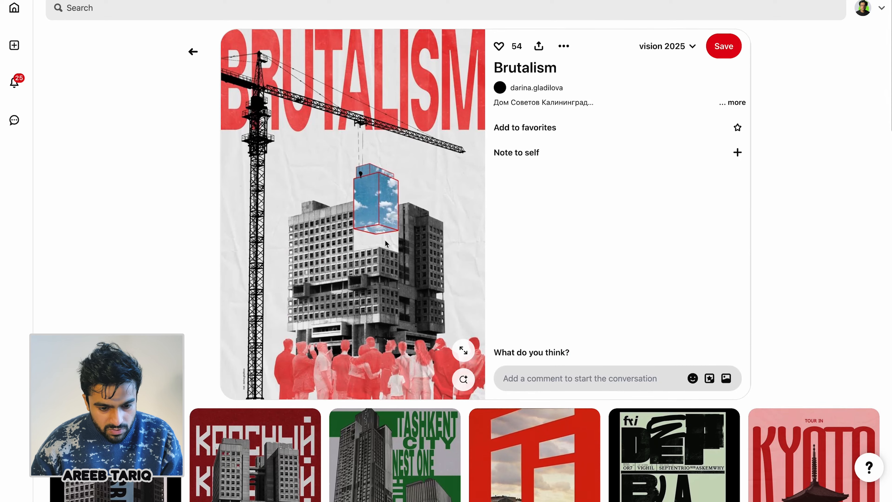
{"action": "right_click", "coordinate": [363, 217]}
{"action": "left_click", "coordinate": [385, 260]}
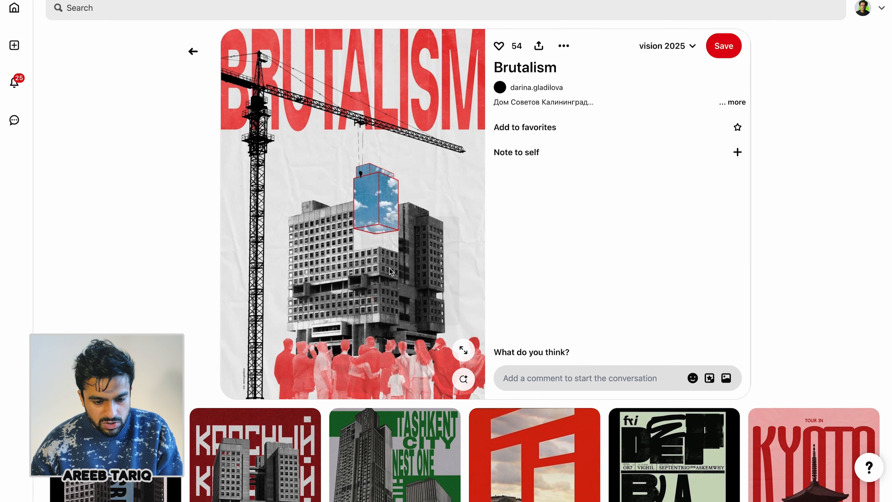
Step: Switch to Photoshop and create a new 23.4 x 33.1 in document at 300 ppi from the recent custom preset
{"action": "key", "text": "super+Tab"}
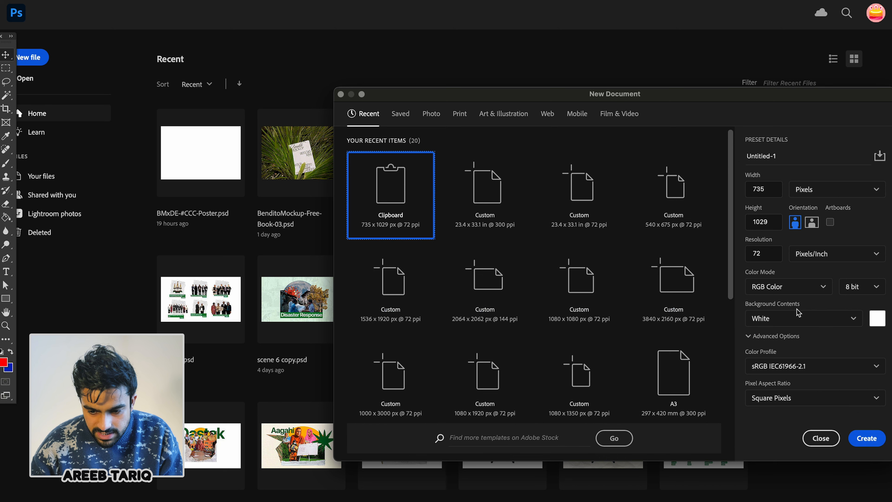
{"action": "left_click", "coordinate": [458, 199]}
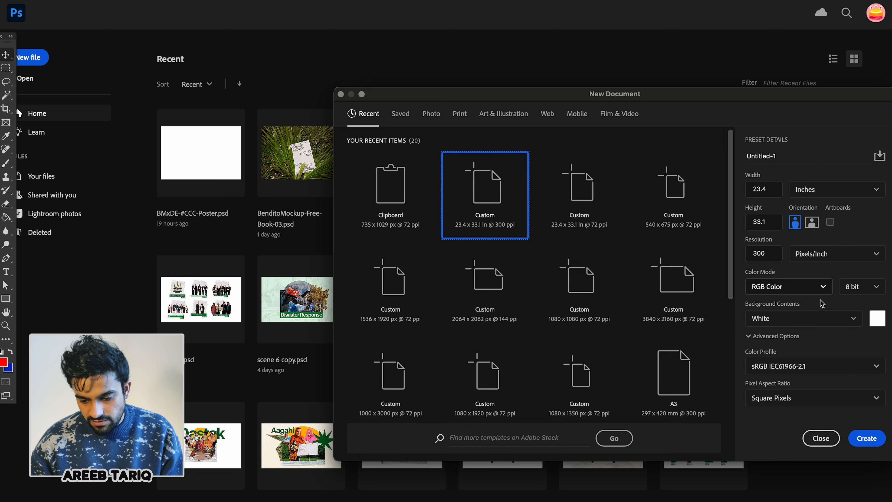
{"action": "left_click", "coordinate": [863, 438]}
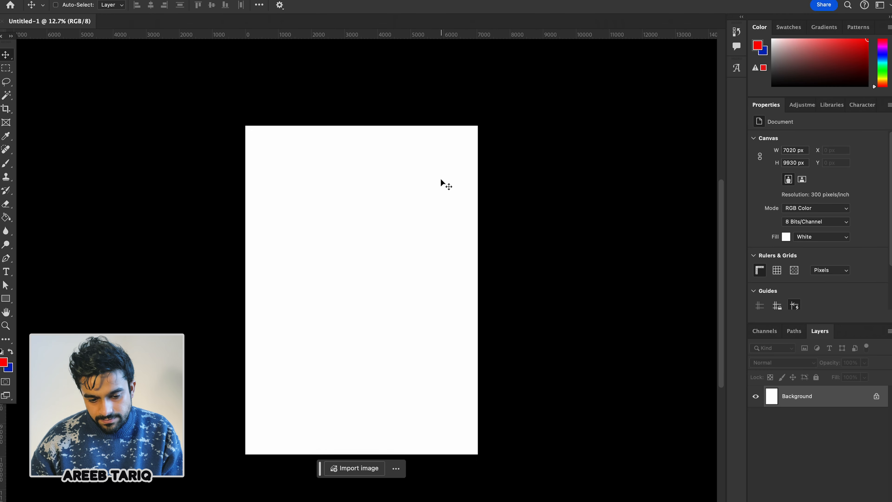
Step: Paste the Brutalism poster, enlarge it to cover the canvas width, and delete the red rectangle layer
{"action": "key", "text": "super+v"}
{"action": "left_click_drag", "start_coordinate": [382, 292], "coordinate": [512, 280]}
{"action": "key", "text": "Return"}
{"action": "key", "text": "z"}
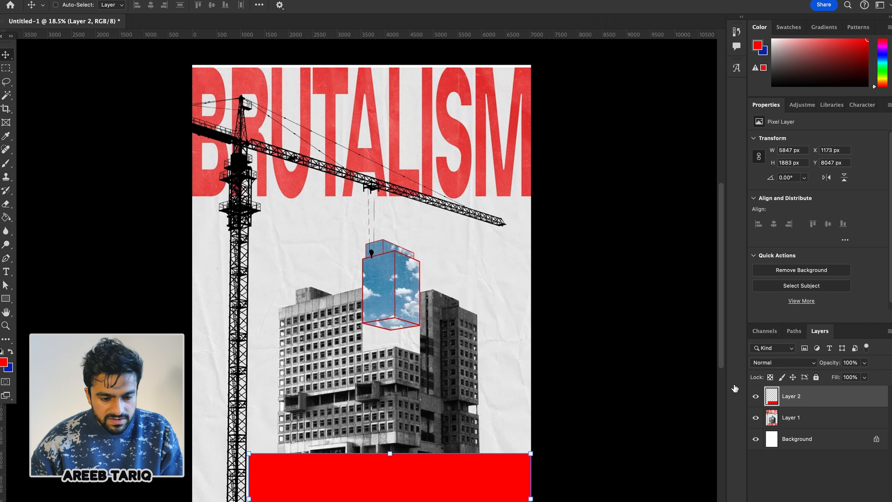
{"action": "key", "text": "Delete"}
Step: Add the text VISION over the building in the mogula font at 65.04 pt
{"action": "key", "text": "t"}
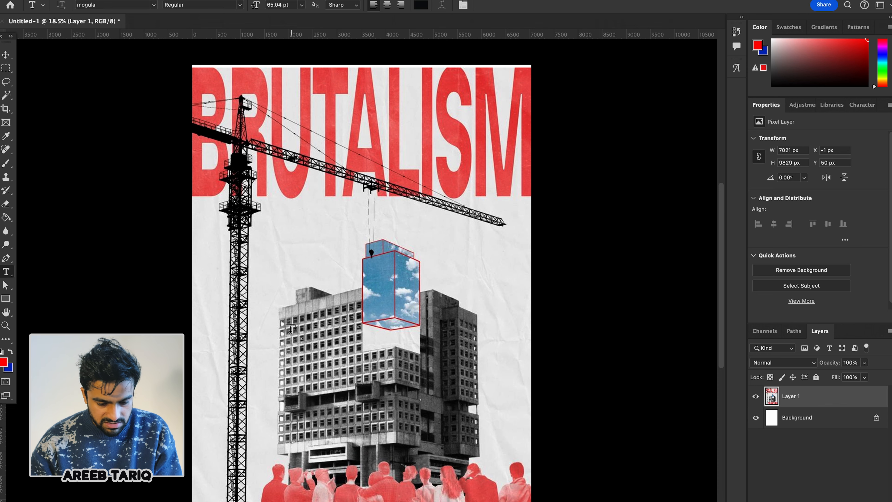
{"action": "left_click", "coordinate": [290, 329]}
{"action": "type", "text": "VISION"}
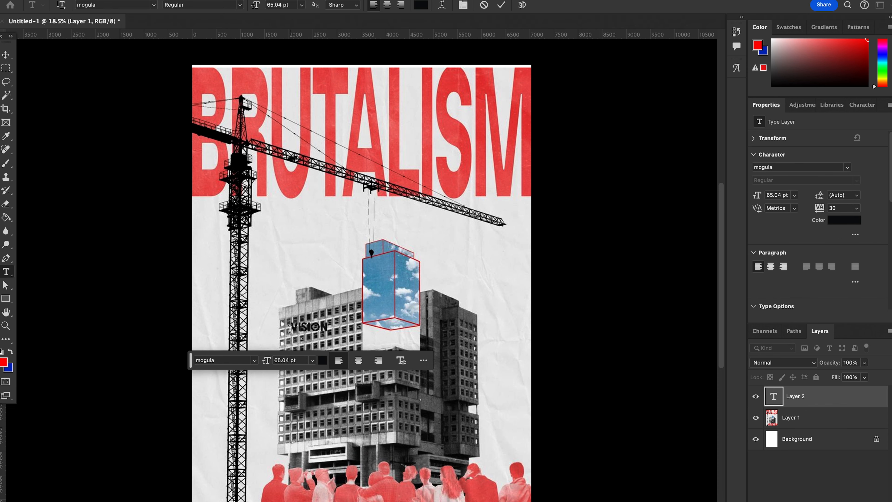
Step: Enlarge and stretch the VISION text to cover the BRUTALISM headline across the full poster width
{"action": "key", "text": "super+Return"}
{"action": "key", "text": "super+t"}
{"action": "left_click_drag", "start_coordinate": [331, 327], "coordinate": [501, 327]}
{"action": "left_click_drag", "start_coordinate": [396, 327], "coordinate": [295, 92]}
{"action": "left_click_drag", "start_coordinate": [398, 131], "coordinate": [556, 252]}
{"action": "left_click_drag", "start_coordinate": [371, 57], "coordinate": [370, 53]}
{"action": "scroll", "coordinate": [371, 56], "scroll_direction": "up", "scroll_amount": 3}
{"action": "left_click_drag", "start_coordinate": [371, 97], "coordinate": [374, 78]}
{"action": "left_click_drag", "start_coordinate": [555, 185], "coordinate": [571, 185]}
{"action": "key", "text": "Return"}
Step: Add a separate text layer reading 2025 and move it up onto the VISION headline
{"action": "key", "text": "super+space"}
{"action": "left_click_drag", "start_coordinate": [364, 426], "coordinate": [492, 386]}
{"action": "left_click", "coordinate": [371, 426]}
{"action": "type", "text": "2025"}
{"action": "key", "text": "super+t"}
{"action": "mouse_move", "coordinate": [385, 419]}
{"action": "left_mouse_down"}
{"action": "mouse_move", "coordinate": [353, 186]}
{"action": "mouse_move", "coordinate": [270, 150]}
{"action": "left_mouse_up"}
Step: Set the 2025 text in the Marker Tags SVG font and enlarge it across the VISION headline
{"action": "left_click", "coordinate": [91, 5]}
{"action": "left_click", "coordinate": [226, 76]}
{"action": "key", "text": "super+t"}
{"action": "left_click_drag", "start_coordinate": [393, 202], "coordinate": [468, 243]}
{"action": "key", "text": "Return"}
{"action": "left_click_drag", "start_coordinate": [353, 169], "coordinate": [413, 193]}
Step: Switch to Pinterest and copy the blue receipt-portrait image from the vision 2025 board
{"action": "key", "text": "super+Tab"}
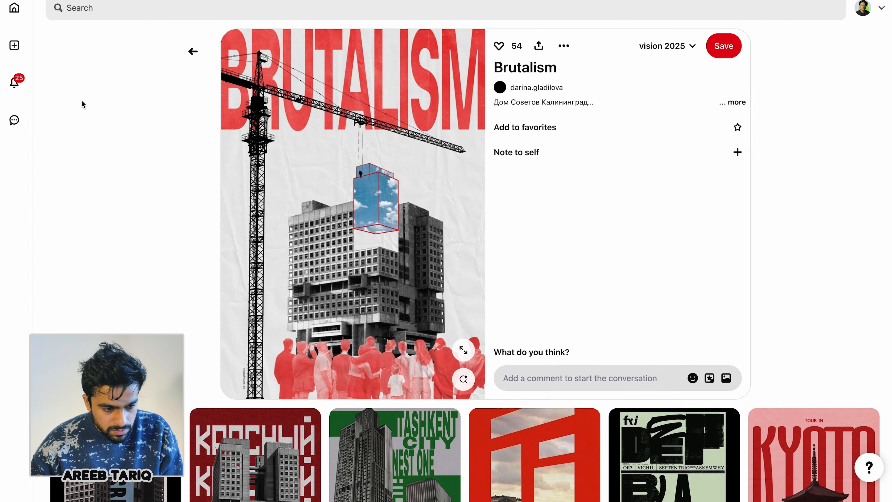
{"action": "left_click", "coordinate": [193, 52]}
{"action": "left_click", "coordinate": [427, 182]}
{"action": "right_click", "coordinate": [442, 242]}
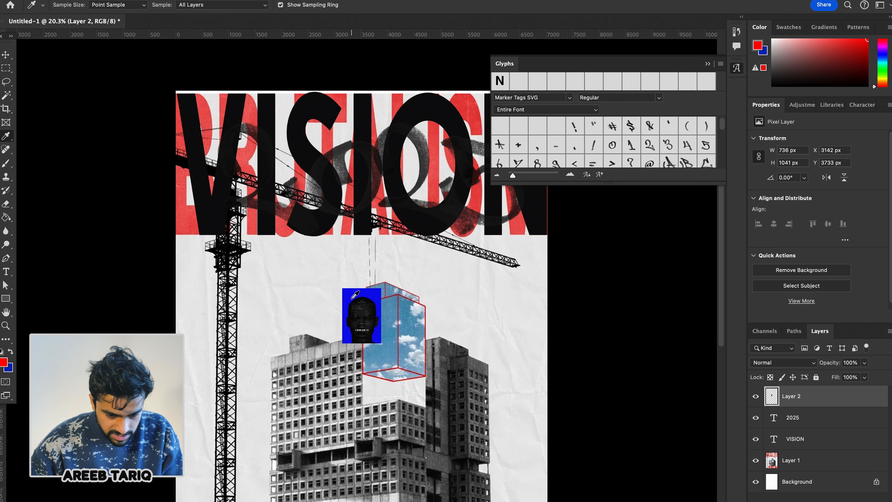
Step: Sample the blue from the pasted portrait's background and fill a new layer with it
{"action": "left_click", "coordinate": [353, 297]}
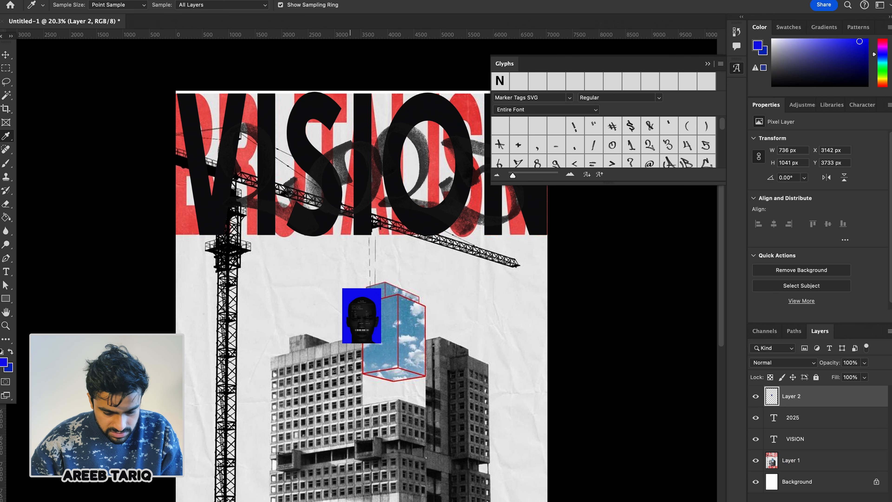
{"action": "key", "text": "super+shift+n"}
{"action": "key", "text": "Return"}
{"action": "key", "text": "g"}
{"action": "left_click", "coordinate": [369, 318]}
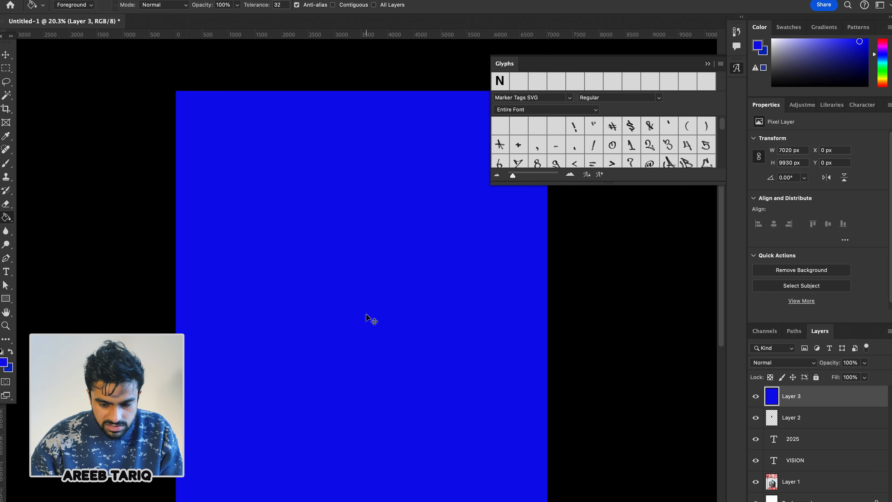
Step: Move the blue fill layer beneath the VISION text layer, just above the Brutalism poster
{"action": "key", "text": "super+bracketleft"}
{"action": "key", "text": "super+bracketleft"}
{"action": "key", "text": "super+bracketleft"}
{"action": "key", "text": "z"}
{"action": "left_click_drag", "start_coordinate": [285, 167], "coordinate": [249, 167]}
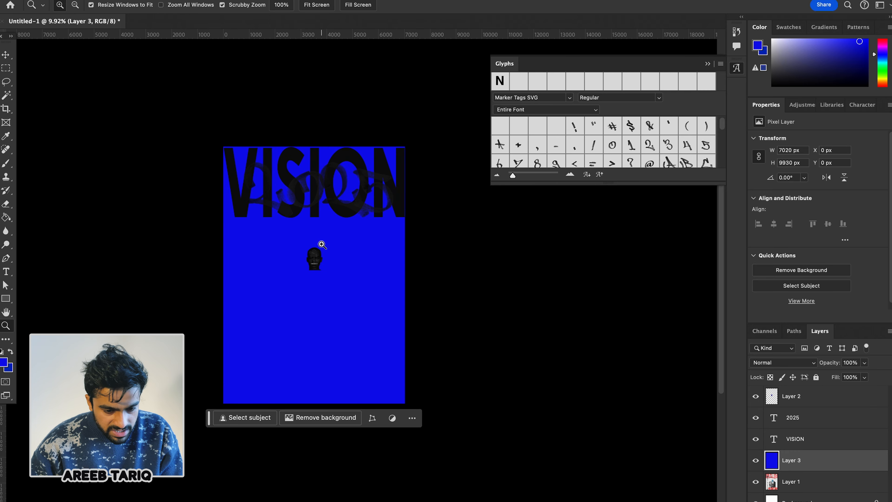
Step: Convert the 2025 text layer to a smart object
{"action": "left_click", "coordinate": [321, 244]}
{"action": "left_click", "coordinate": [321, 244]}
{"action": "key", "text": "v"}
{"action": "left_click", "coordinate": [309, 270], "text": "super"}
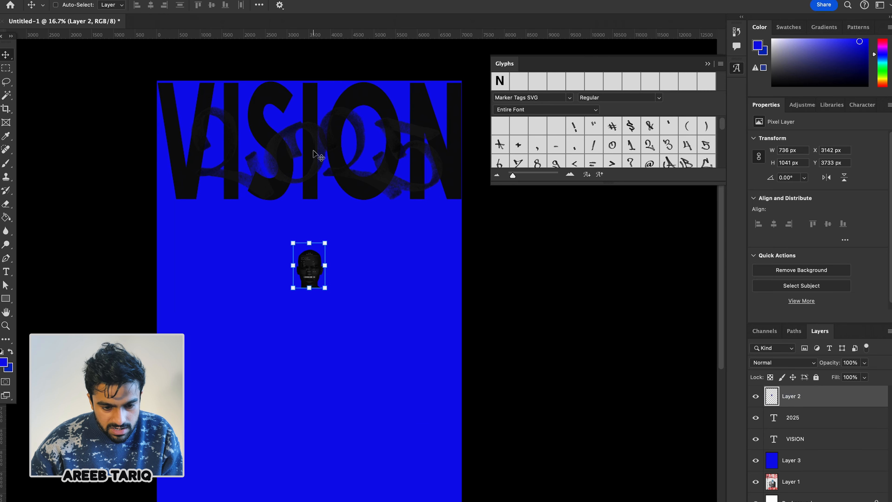
{"action": "left_click", "coordinate": [328, 161], "text": "super"}
{"action": "right_click", "coordinate": [805, 417]}
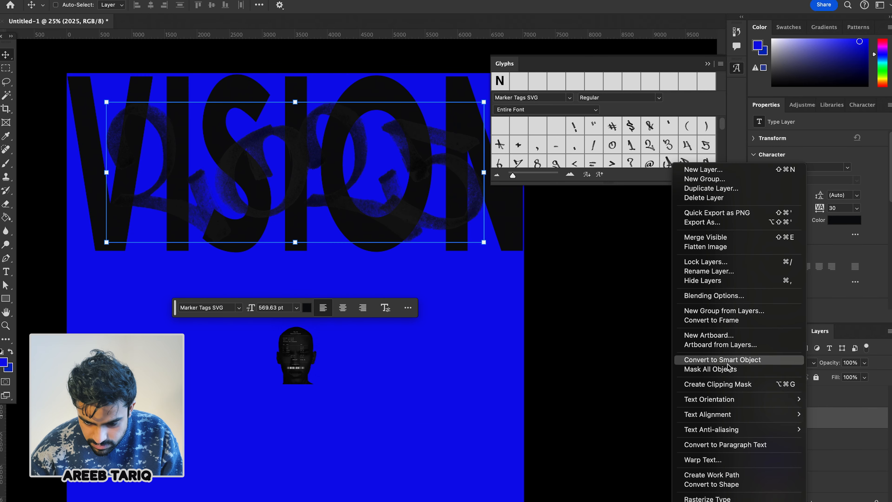
{"action": "left_click", "coordinate": [727, 361]}
Step: Add a Color Overlay effect to the 2025 layer in lime green b4ff00
{"action": "left_click", "coordinate": [803, 501]}
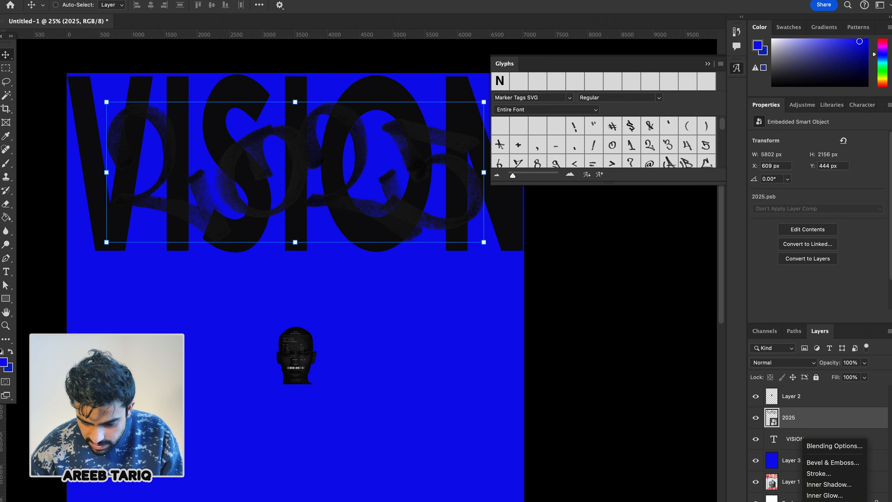
{"action": "left_click", "coordinate": [825, 501]}
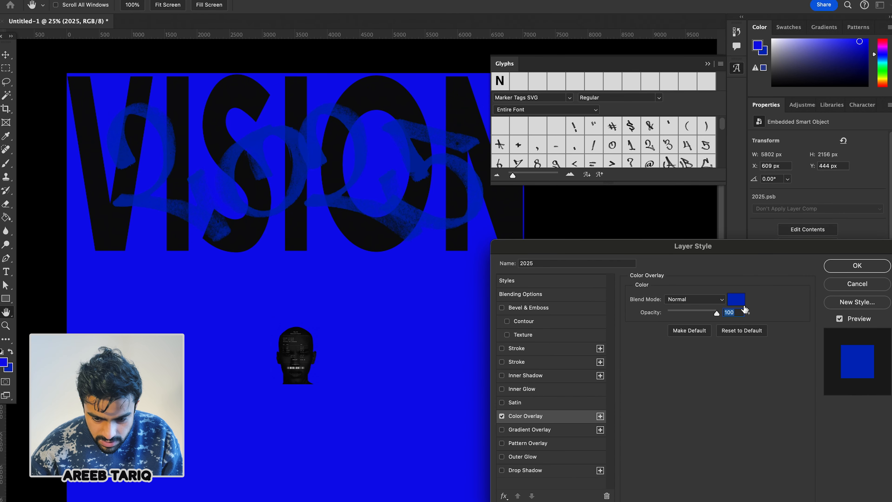
{"action": "left_click", "coordinate": [742, 304]}
{"action": "left_click_drag", "start_coordinate": [678, 403], "coordinate": [730, 272]}
{"action": "left_click_drag", "start_coordinate": [683, 409], "coordinate": [681, 416]}
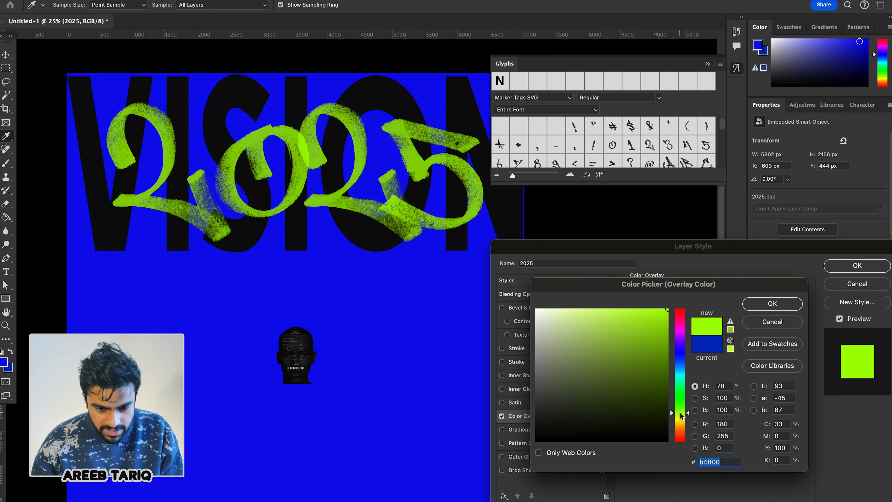
{"action": "key", "text": "Return"}
{"action": "key", "text": "Return"}
Step: Try the 2025 layer behind the VISION text and bring it back in front
{"action": "key", "text": "super+minus"}
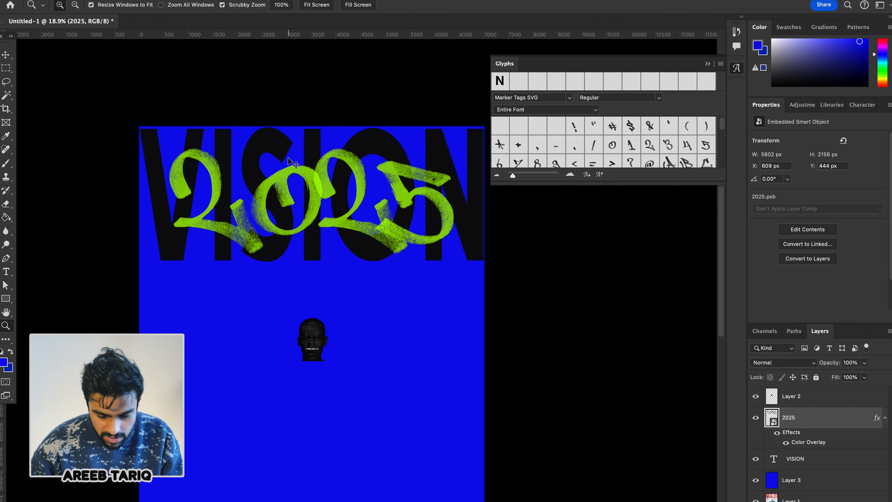
{"action": "key", "text": "super+bracketleft"}
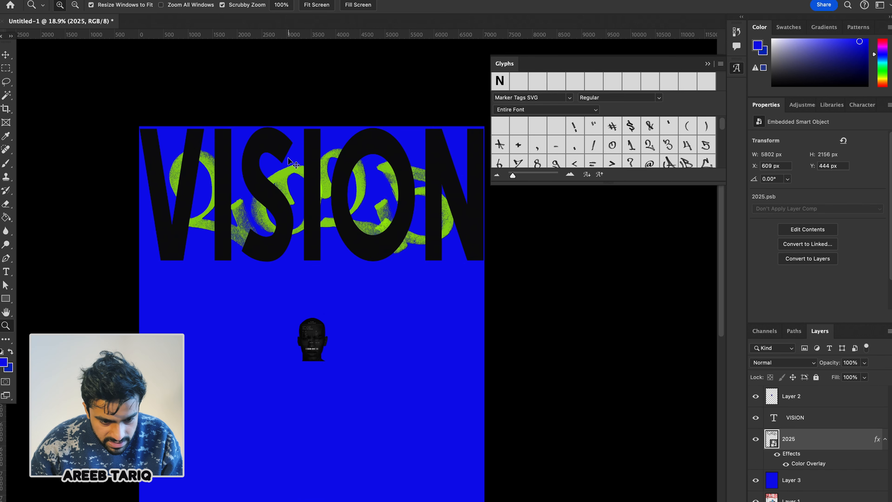
{"action": "key", "text": "super+bracketright"}
Step: Enlarge the VISION headline so it bleeds past the poster's edges
{"action": "left_click_drag", "start_coordinate": [251, 150], "coordinate": [249, 150]}
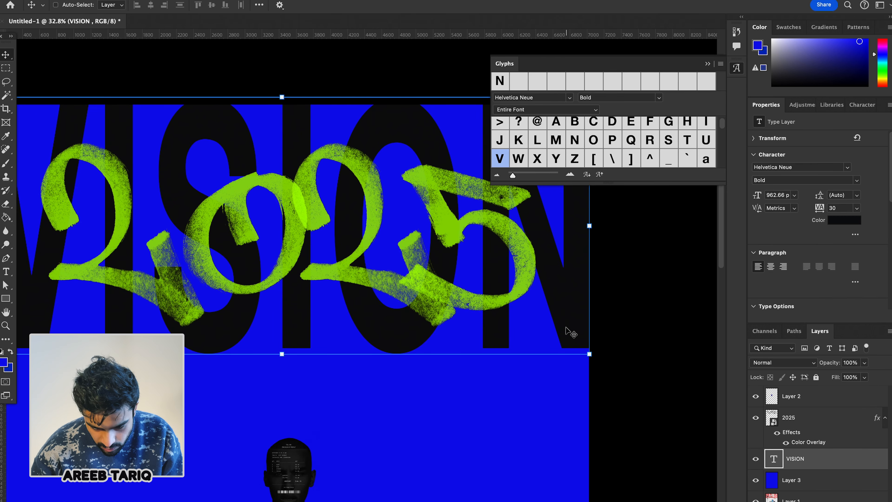
{"action": "key", "text": "z"}
Step: Try a red background color on Layer 3 and undo it
{"action": "left_click", "coordinate": [803, 483]}
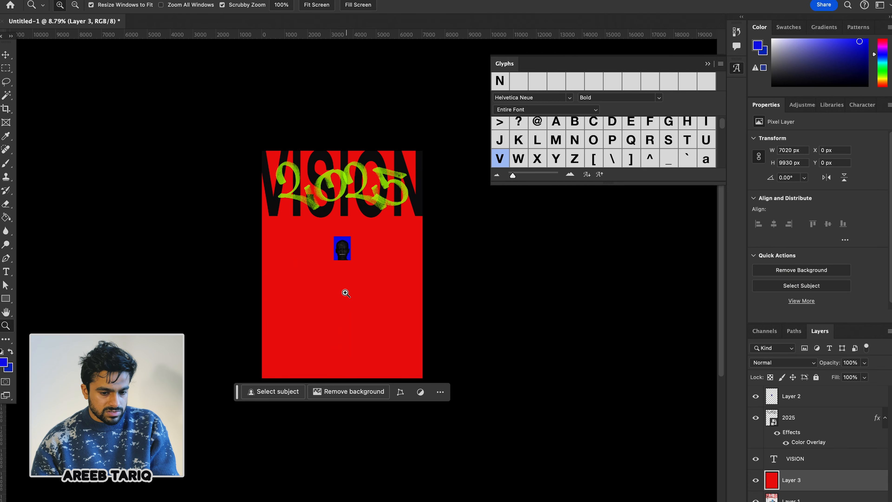
{"action": "key", "text": "ctrl+z"}
Step: Enlarge the receipt portrait to about 5460 × 7722 px, centered and resting on the poster's lower edge
{"action": "left_click_drag", "start_coordinate": [343, 261], "coordinate": [343, 261]}
{"action": "left_click_drag", "start_coordinate": [329, 212], "coordinate": [373, 292]}
{"action": "left_click_drag", "start_coordinate": [358, 259], "coordinate": [358, 259]}
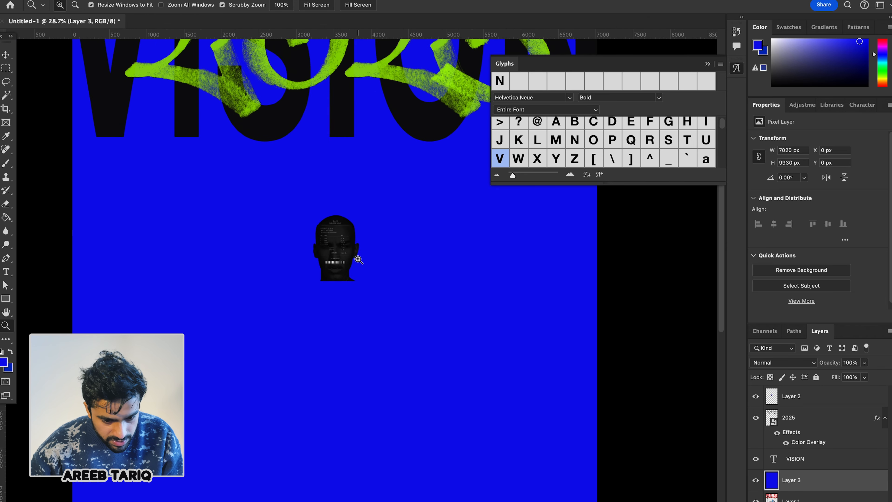
{"action": "left_click", "coordinate": [342, 261], "text": "super"}
{"action": "left_click_drag", "start_coordinate": [358, 262], "coordinate": [350, 404]}
{"action": "scroll", "coordinate": [352, 261], "scroll_direction": "down", "scroll_amount": 2}
{"action": "left_click_drag", "start_coordinate": [350, 211], "coordinate": [350, 164]}
{"action": "key", "text": "Return"}
Step: Move the portrait layer beneath the VISION text, directly above the blue fill layer, and hide it
{"action": "key", "text": "shift+super+bracketleft"}
{"action": "key", "text": "super+bracketright"}
{"action": "key", "text": "super+bracketright"}
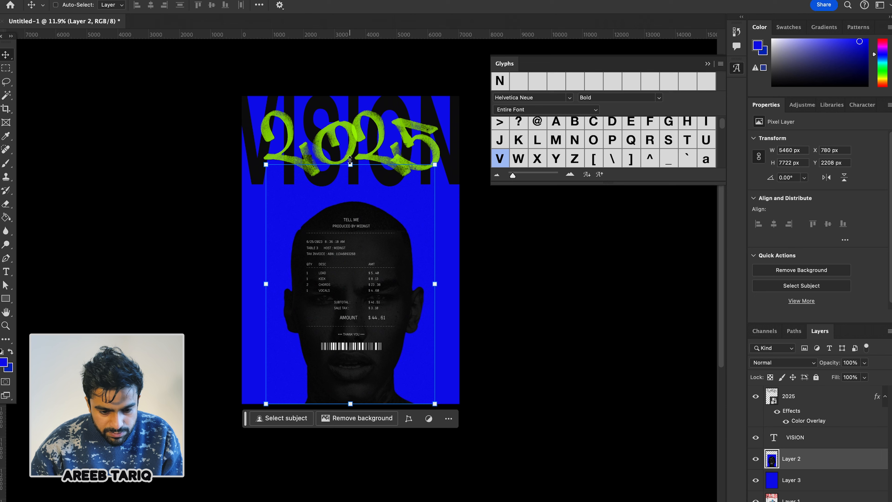
{"action": "key", "text": "super+space"}
{"action": "left_click_drag", "start_coordinate": [375, 225], "coordinate": [273, 309]}
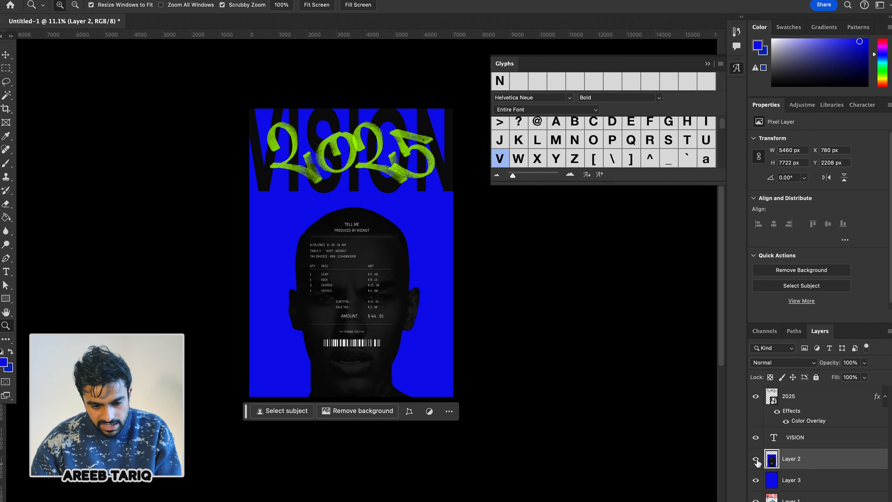
{"action": "left_click", "coordinate": [755, 459]}
Step: Switch to Pexels and pick the photo of a hand holding carrots from the chef hand results for the poster
{"action": "key", "text": "super+Tab"}
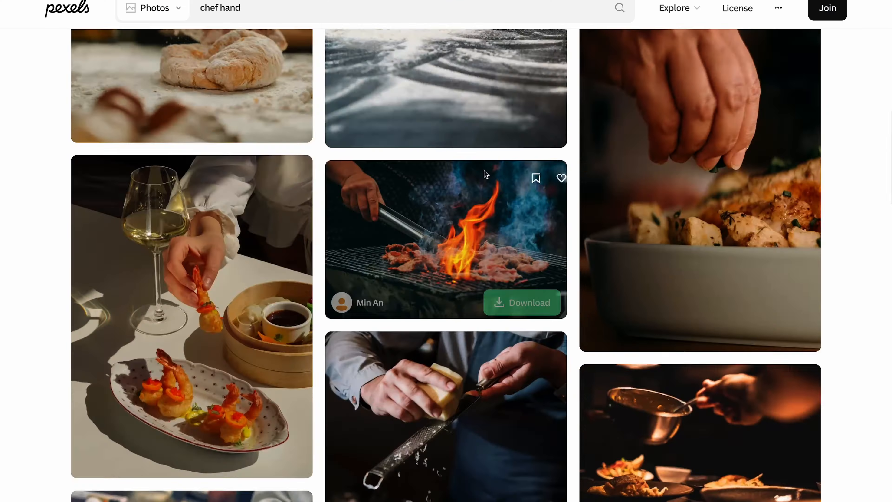
{"action": "scroll", "coordinate": [685, 190], "scroll_direction": "down", "scroll_amount": 10}
{"action": "left_click", "coordinate": [684, 190]}
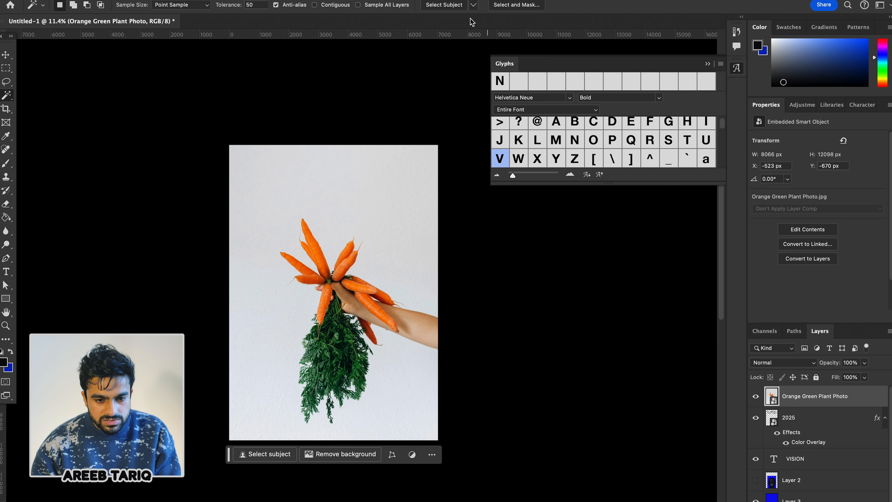
Step: Select the carrot photo's subject with the Cloud (Detailed results) option and mask out its background
{"action": "left_click", "coordinate": [473, 4]}
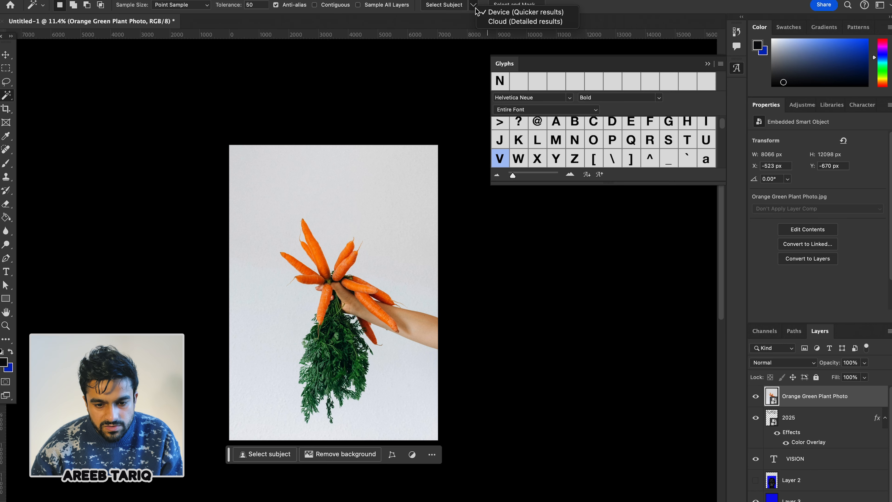
{"action": "left_click", "coordinate": [500, 24]}
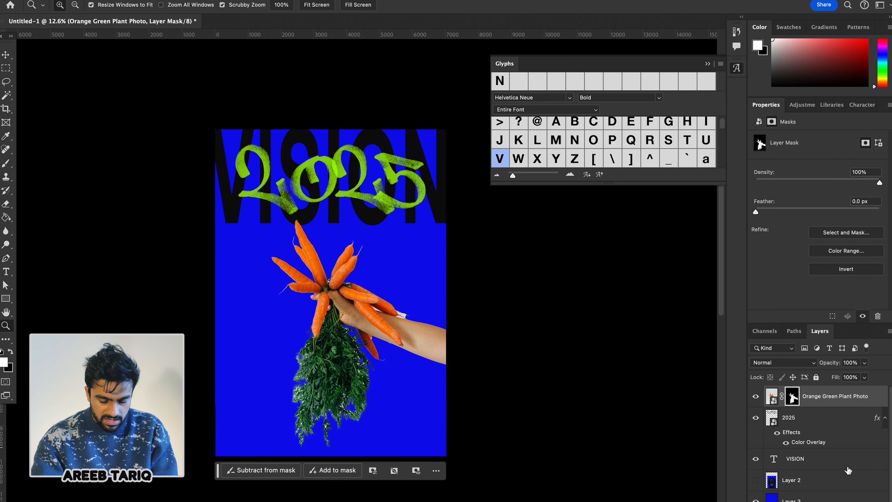
Step: Apply Hue/Saturation to the carrot photo with saturation -100 and strongly reduced lightness
{"action": "left_click", "coordinate": [771, 396]}
{"action": "key", "text": "ctrl+u"}
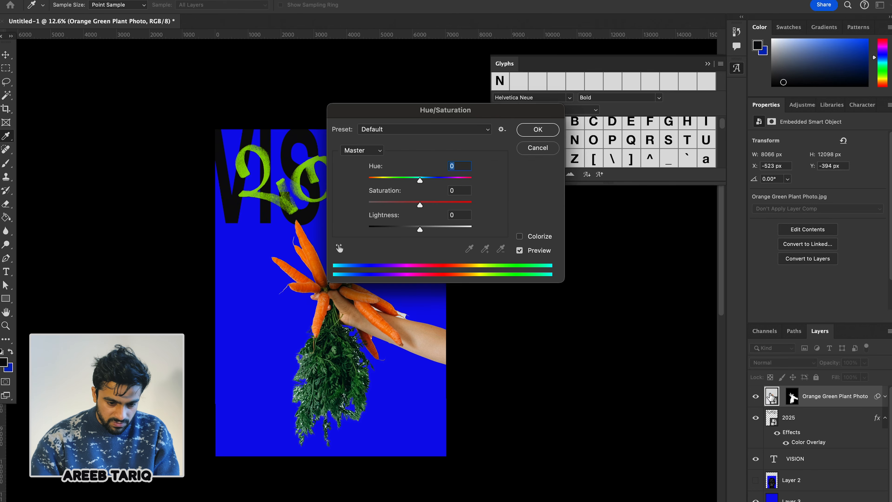
{"action": "left_click_drag", "start_coordinate": [413, 206], "coordinate": [367, 205]}
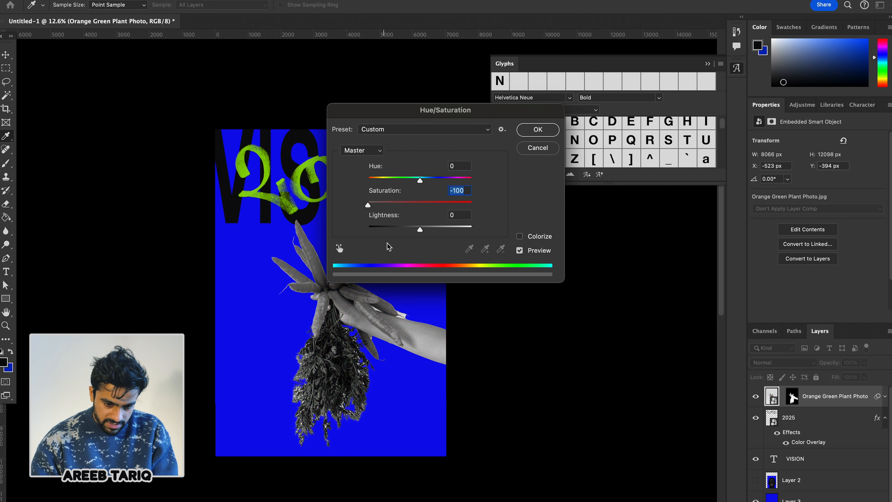
{"action": "left_click_drag", "start_coordinate": [419, 228], "coordinate": [382, 227]}
{"action": "left_click_drag", "start_coordinate": [383, 110], "coordinate": [665, 152]}
{"action": "key", "text": "Return"}
{"action": "scroll", "coordinate": [285, 217], "scroll_direction": "down", "scroll_amount": 5}
{"action": "scroll", "coordinate": [285, 217], "scroll_direction": "up", "scroll_amount": 5}
{"action": "scroll", "coordinate": [342, 259], "scroll_direction": "up", "scroll_amount": 1}
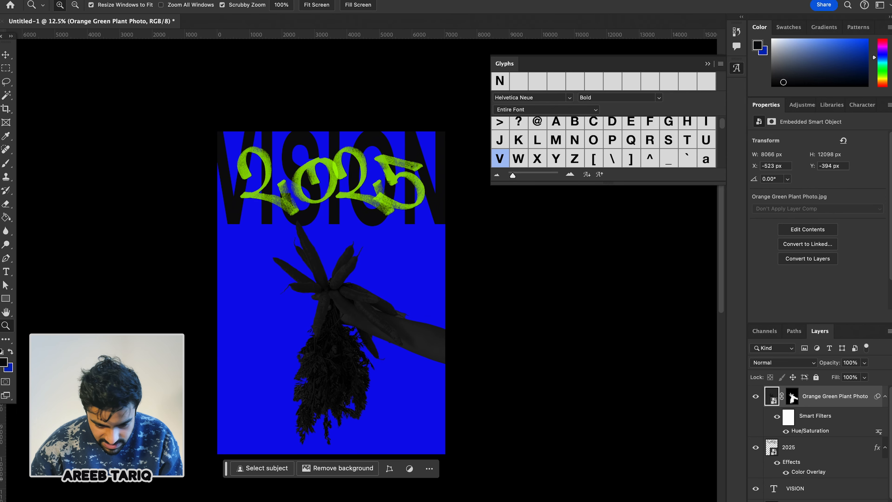
Step: Preview the portrait behind the carrots, hide it again, and delete the carrot photo layer
{"action": "left_click", "coordinate": [755, 501]}
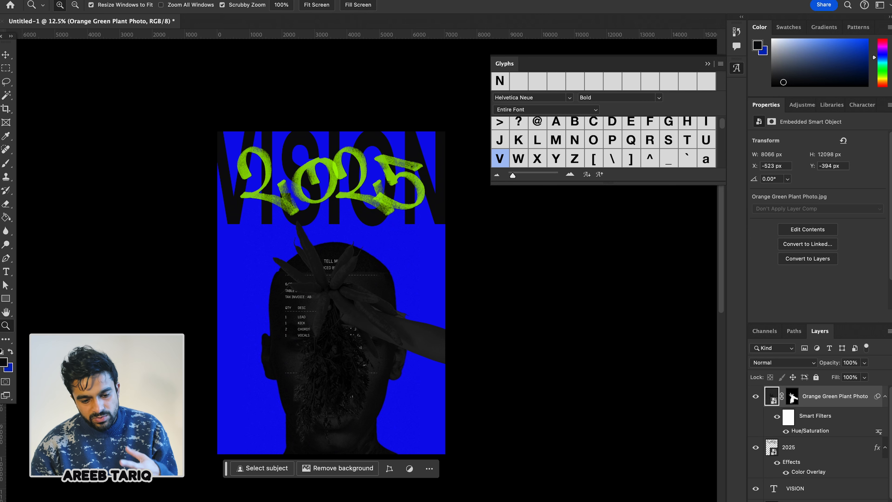
{"action": "left_click", "coordinate": [756, 501]}
{"action": "key", "text": "Delete"}
Step: Return to Pexels and search the photos for "breaking egg"
{"action": "key", "text": "super+Tab"}
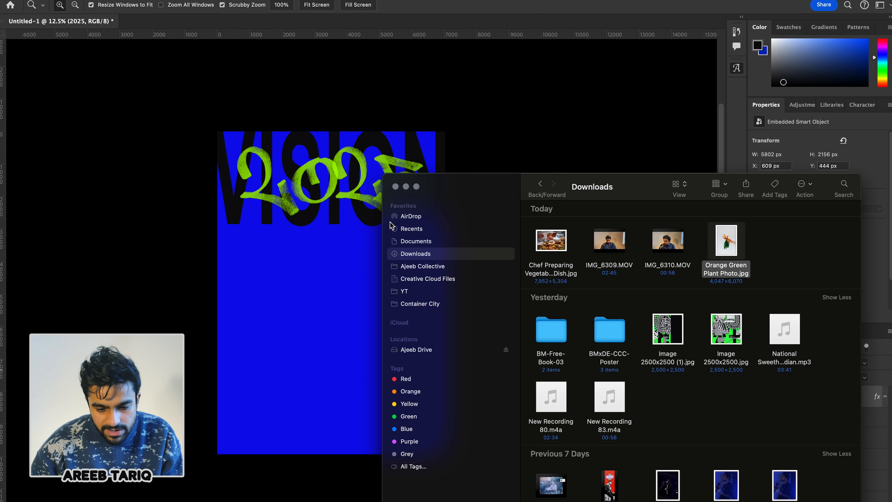
{"action": "key", "text": "ctrl+Up"}
{"action": "left_click", "coordinate": [384, 15]}
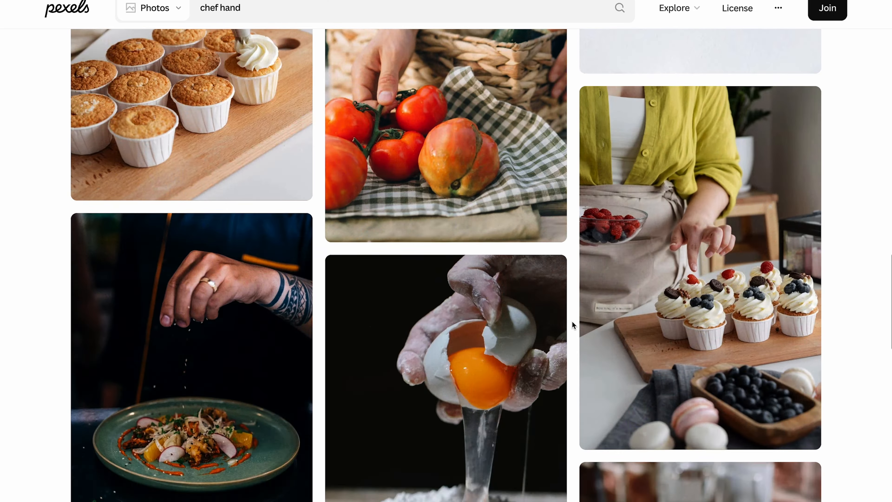
{"action": "scroll", "coordinate": [572, 321], "scroll_direction": "down", "scroll_amount": 10}
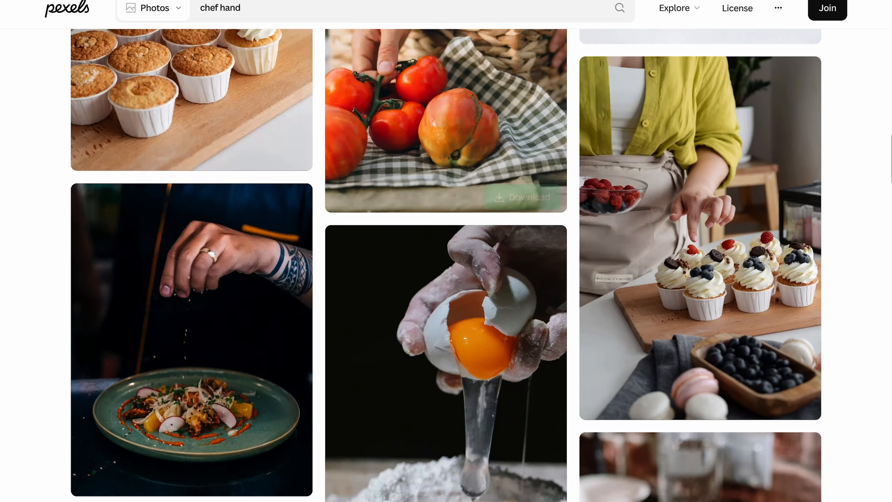
{"action": "triple_click", "coordinate": [456, 8]}
{"action": "type", "text": "breaking egg"}
{"action": "key", "text": "Return"}
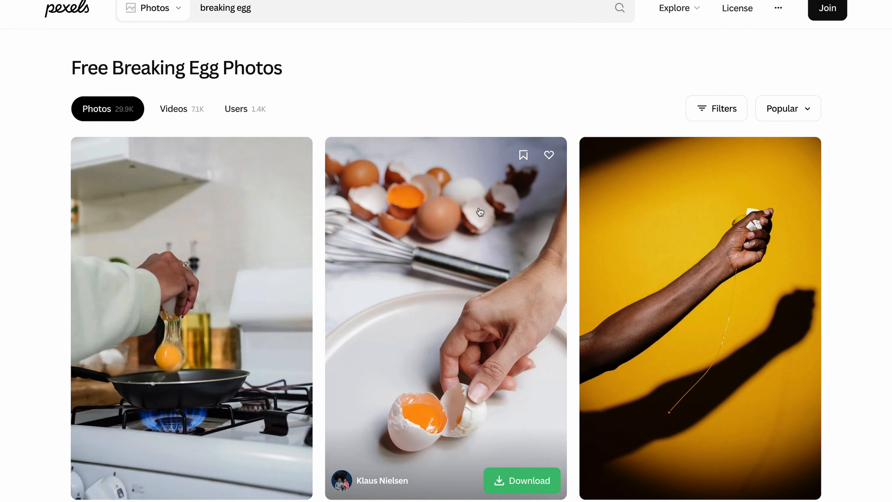
Step: Find and open the photo of several hands holding an egg, seasoning shakers and a frying pan above a table
{"action": "scroll", "coordinate": [479, 212], "scroll_direction": "down", "scroll_amount": 8}
{"action": "scroll", "coordinate": [479, 212], "scroll_direction": "down", "scroll_amount": 12}
{"action": "left_click", "coordinate": [725, 349]}
{"action": "scroll", "coordinate": [508, 277], "scroll_direction": "down", "scroll_amount": 1}
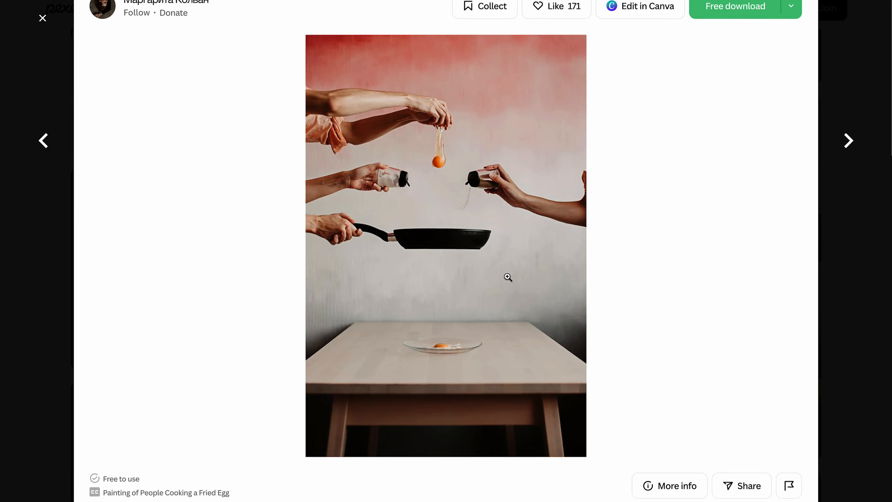
{"action": "scroll", "coordinate": [507, 277], "scroll_direction": "up", "scroll_amount": 1}
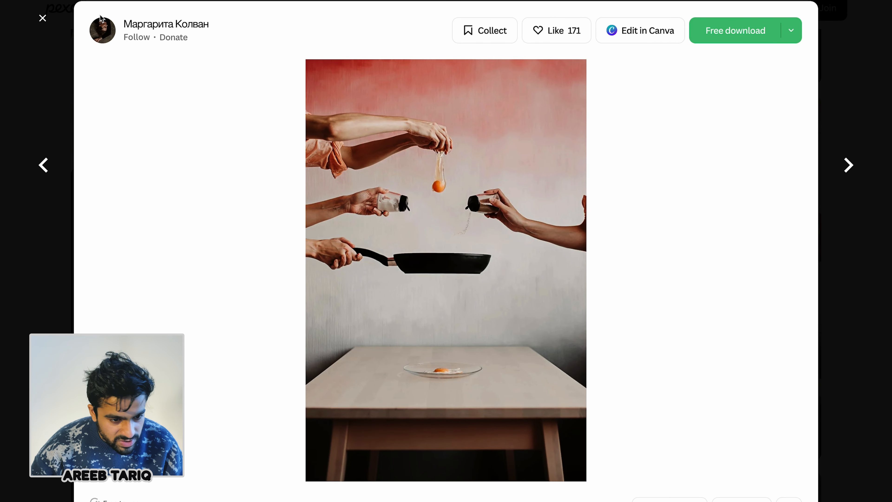
Step: Look through the similar photos, return to the fried-egg hands photo and download it
{"action": "scroll", "coordinate": [349, 197], "scroll_direction": "down", "scroll_amount": 10}
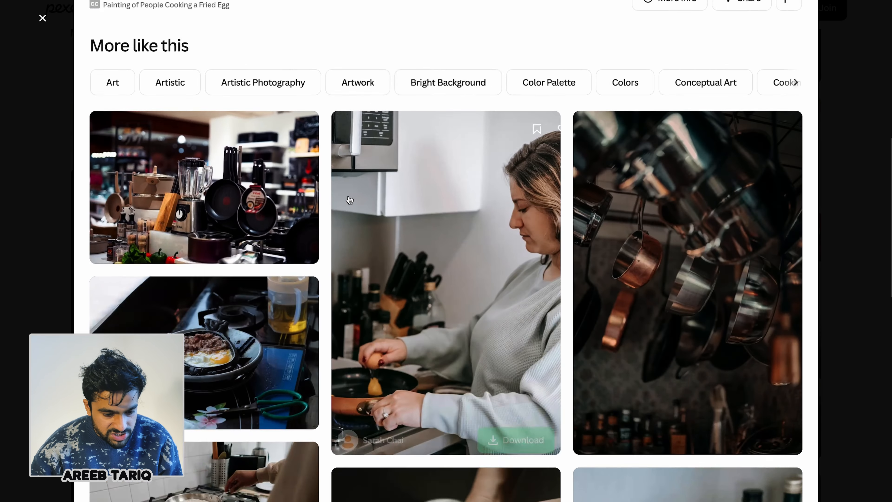
{"action": "scroll", "coordinate": [349, 198], "scroll_direction": "down", "scroll_amount": 8}
{"action": "scroll", "coordinate": [349, 198], "scroll_direction": "up", "scroll_amount": 17}
{"action": "scroll", "coordinate": [349, 199], "scroll_direction": "down", "scroll_amount": 17}
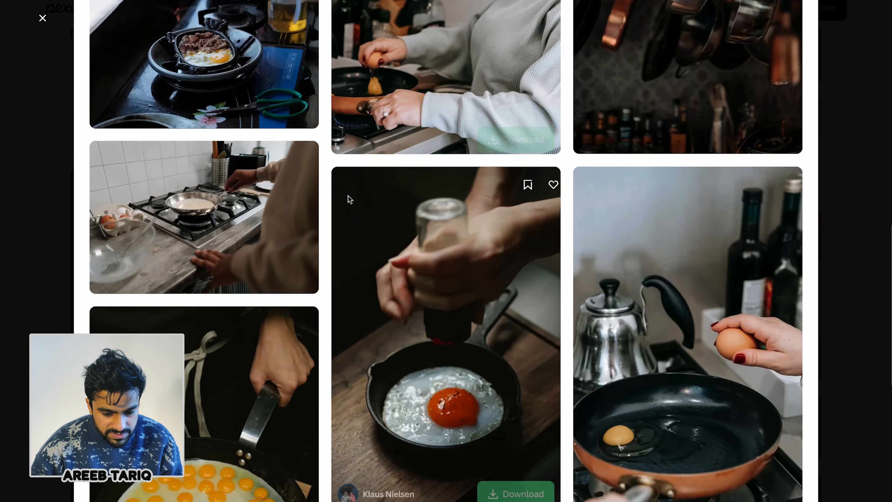
{"action": "scroll", "coordinate": [350, 199], "scroll_direction": "up", "scroll_amount": 17}
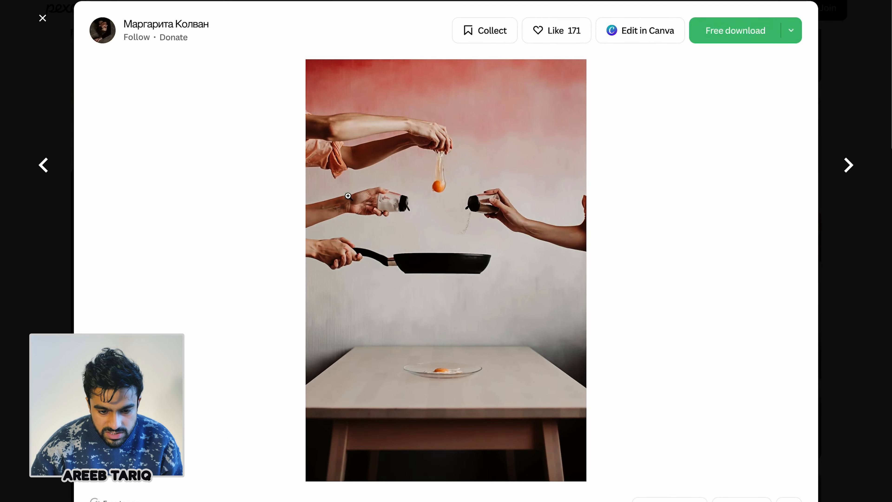
{"action": "left_click", "coordinate": [716, 44]}
Step: Place the downloaded People Cooking Fried Egg photo in the Photoshop poster at full width, lowered so most of the headline stays uncovered
{"action": "mouse_move", "coordinate": [27, 408]}
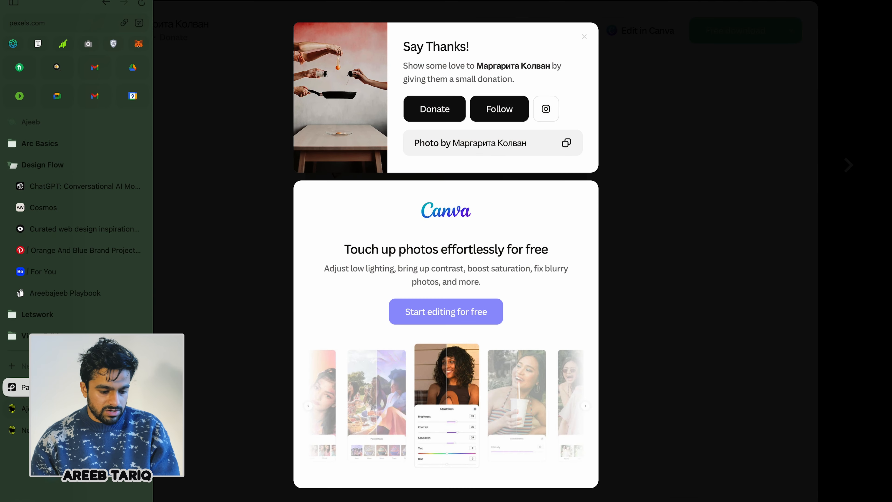
{"action": "mouse_move", "coordinate": [42, 491]}
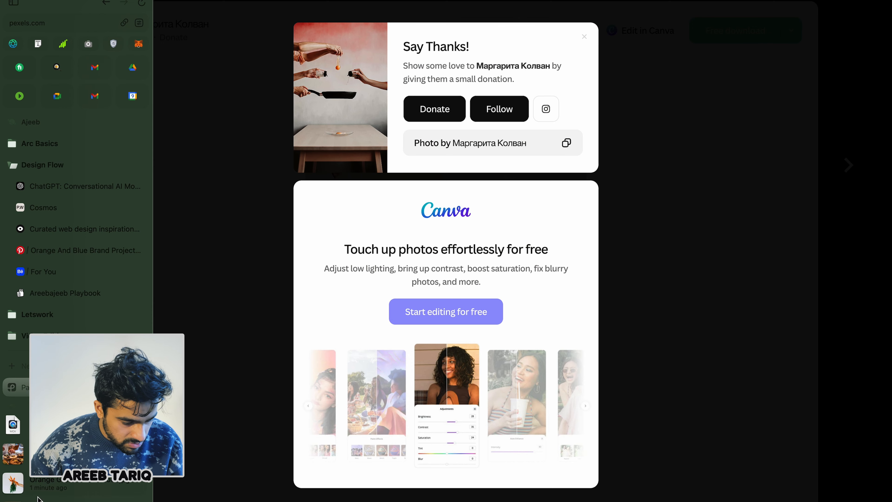
{"action": "left_click_drag", "start_coordinate": [22, 499], "coordinate": [400, 356]}
{"action": "key", "text": "super+Tab"}
{"action": "key", "text": "super+Tab"}
{"action": "left_click_drag", "start_coordinate": [438, 292], "coordinate": [420, 389]}
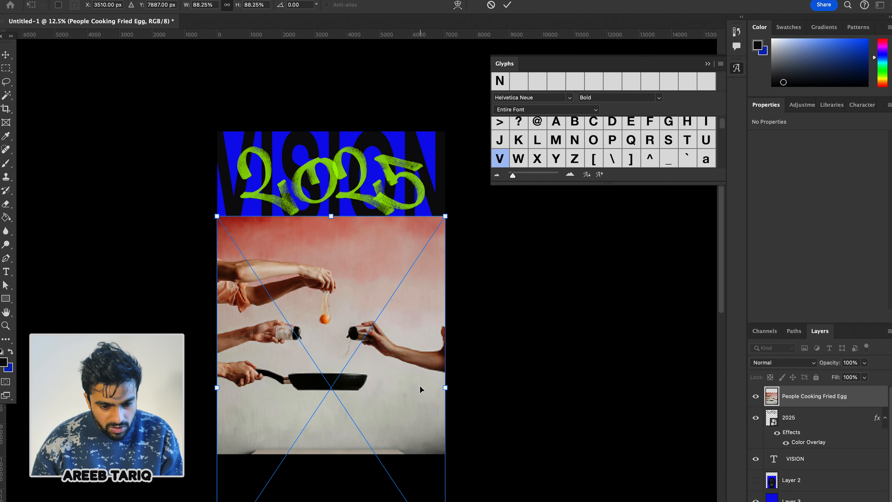
{"action": "key", "text": "Return"}
Step: Mask the fried-egg photo down to the hands, egg, shakers and pan so its background is removed
{"action": "key", "text": "super+minus"}
{"action": "key", "text": "super+plus"}
{"action": "key", "text": "super+plus"}
{"action": "key", "text": "super+plus"}
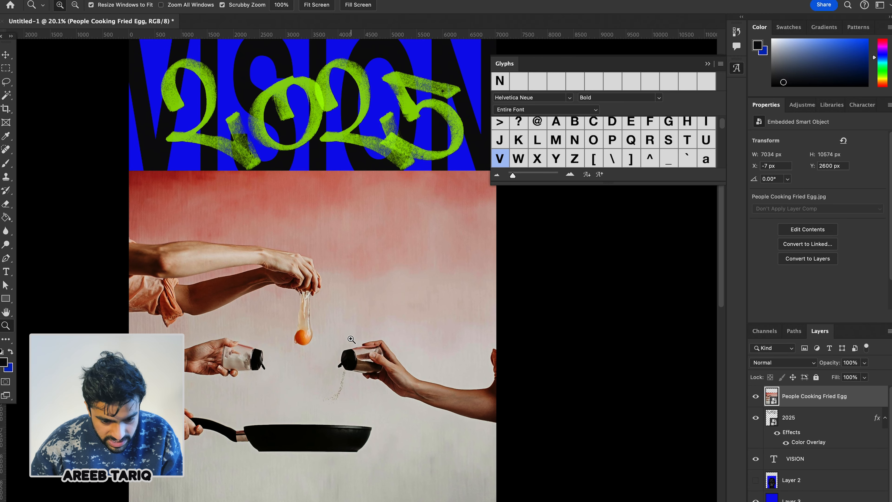
{"action": "key", "text": "w"}
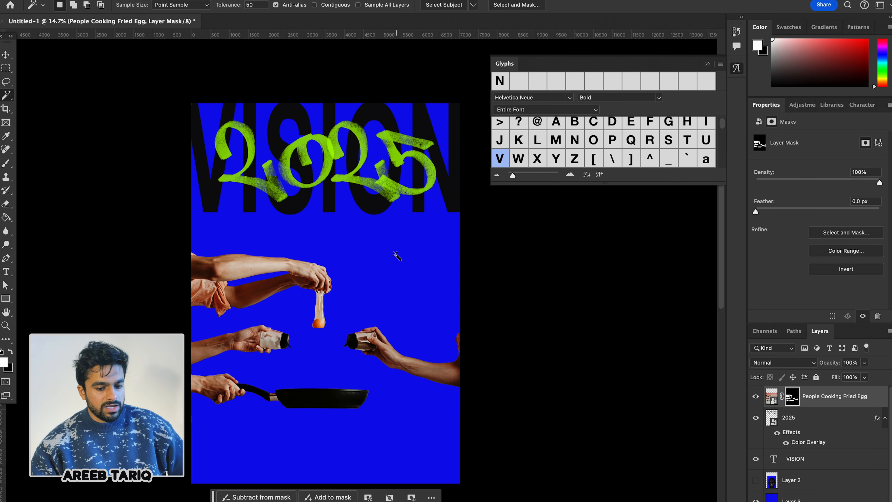
{"action": "scroll", "coordinate": [396, 256], "scroll_direction": "down", "scroll_amount": 4}
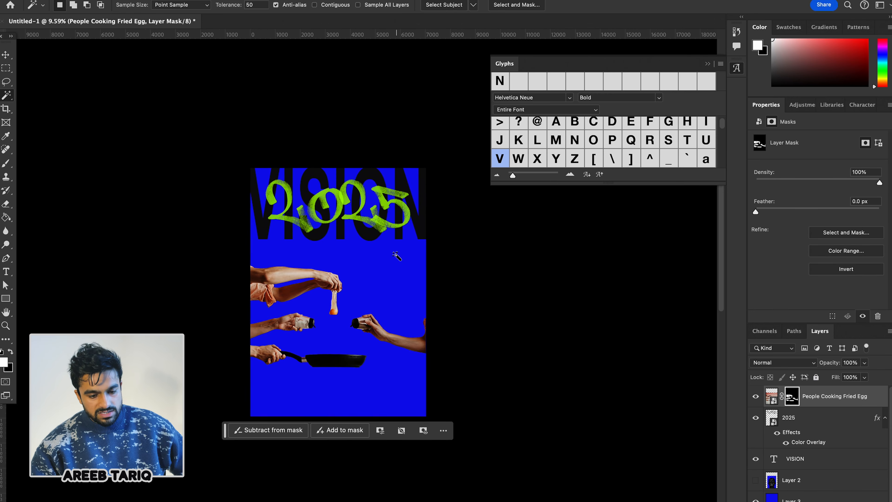
Step: Temporarily disable the fried-egg photo's layer mask to examine the complete egg yolk, and enable the mask again
{"action": "scroll", "coordinate": [395, 256], "scroll_direction": "up", "scroll_amount": 8}
{"action": "scroll", "coordinate": [361, 293], "scroll_direction": "up", "scroll_amount": 1}
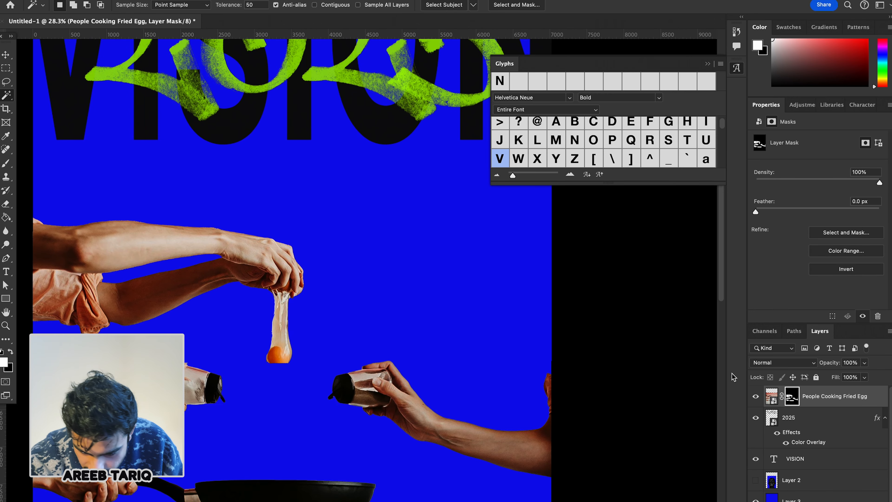
{"action": "left_click", "coordinate": [784, 402]}
{"action": "left_click", "coordinate": [788, 401]}
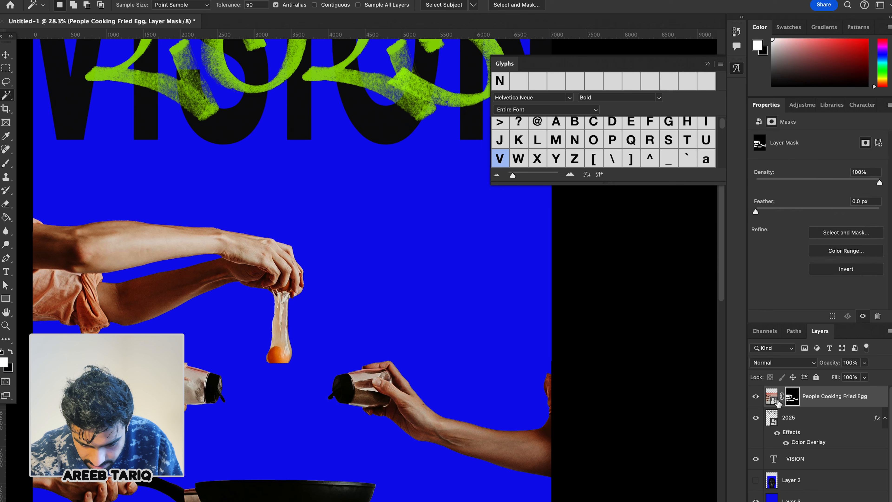
{"action": "right_click", "coordinate": [792, 399]}
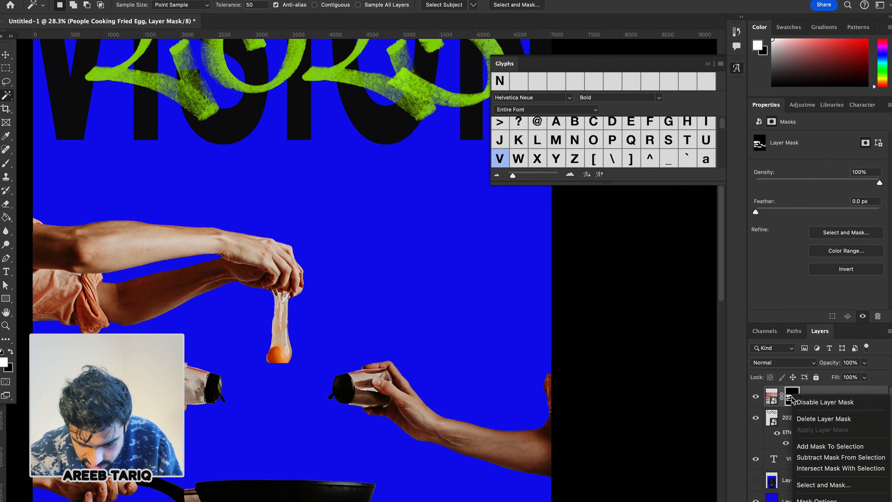
{"action": "left_click", "coordinate": [804, 403]}
{"action": "key", "text": "z"}
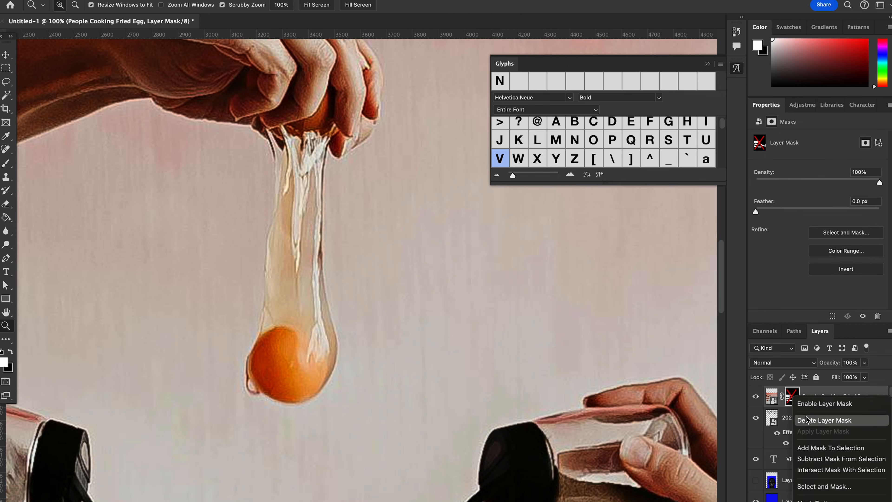
{"action": "left_click", "coordinate": [804, 404]}
Step: Paint on the layer mask with the Brush to restore the missing yolk below the hand, undoing the stray stroke
{"action": "key", "text": "b"}
{"action": "left_click", "coordinate": [299, 350]}
{"action": "scroll", "coordinate": [336, 384], "scroll_direction": "down", "scroll_amount": 10}
{"action": "scroll", "coordinate": [386, 316], "scroll_direction": "up", "scroll_amount": 5}
{"action": "left_click_drag", "start_coordinate": [407, 322], "coordinate": [388, 428]}
{"action": "key", "text": "super+z"}
{"action": "scroll", "coordinate": [402, 303], "scroll_direction": "left", "scroll_amount": 8}
{"action": "scroll", "coordinate": [403, 260], "scroll_direction": "down", "scroll_amount": 5}
{"action": "scroll", "coordinate": [409, 221], "scroll_direction": "down", "scroll_amount": 5}
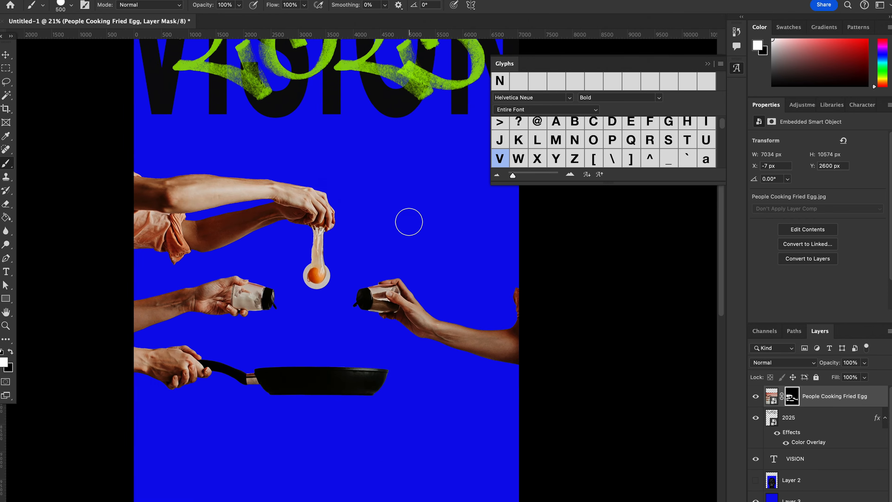
Step: Start a Pen tool path along the egg white's outer edge and around the underside of the yolk
{"action": "key", "text": "z"}
{"action": "left_click", "coordinate": [352, 264]}
{"action": "left_click", "coordinate": [352, 265]}
{"action": "key", "text": "p"}
{"action": "left_click", "coordinate": [209, 116]}
{"action": "left_click_drag", "start_coordinate": [223, 226], "coordinate": [232, 260]}
{"action": "left_click_drag", "start_coordinate": [229, 330], "coordinate": [222, 347]}
{"action": "left_click_drag", "start_coordinate": [140, 400], "coordinate": [83, 394]}
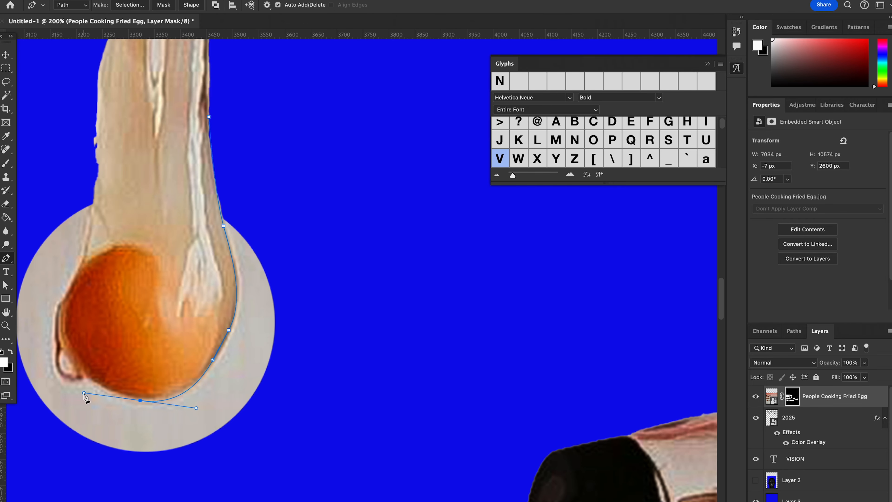
Step: Redo the path's last curve, continue it around the yolk and close it outside the egg, and mask out the enclosed grey background
{"action": "key", "text": "super+z"}
{"action": "left_click_drag", "start_coordinate": [158, 396], "coordinate": [118, 404]}
{"action": "left_click", "coordinate": [57, 316]}
{"action": "left_click", "coordinate": [80, 269]}
{"action": "left_click", "coordinate": [97, 193]}
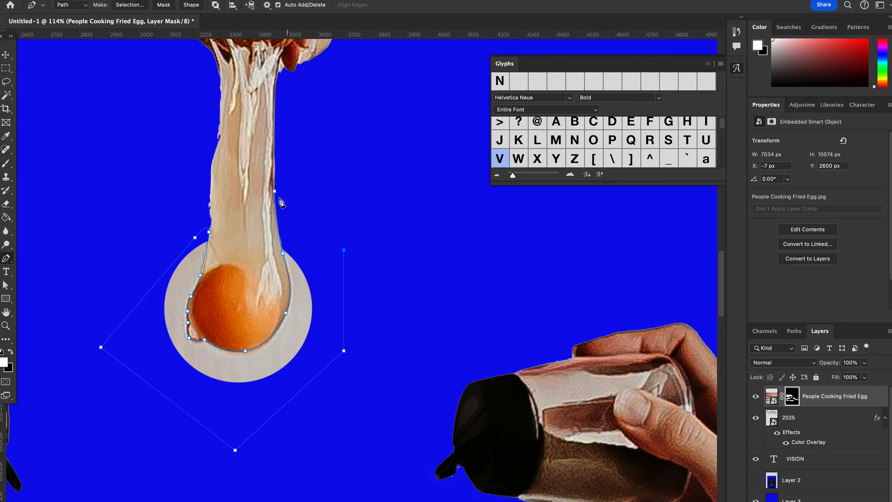
{"action": "key", "text": "Delete"}
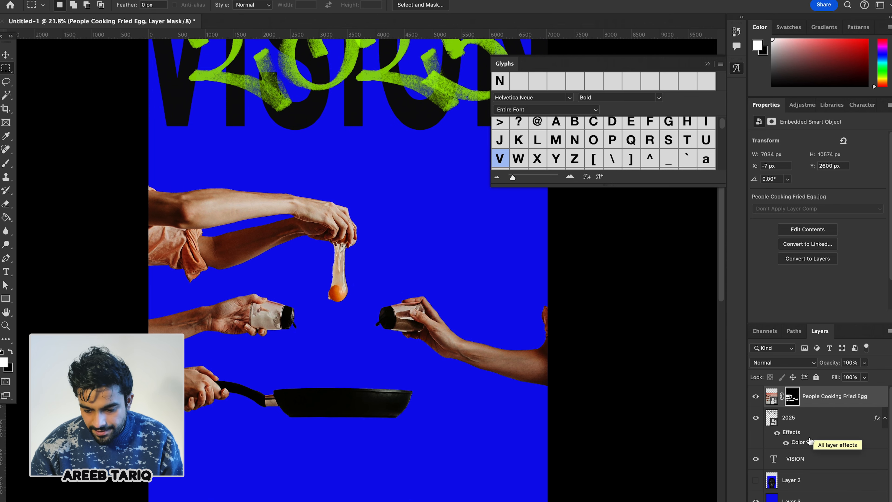
Step: Compare with the Layer 2 reference, and apply Hue/Saturation to the fried-egg image with saturation -100 and strongly lowered lightness
{"action": "left_click", "coordinate": [755, 479]}
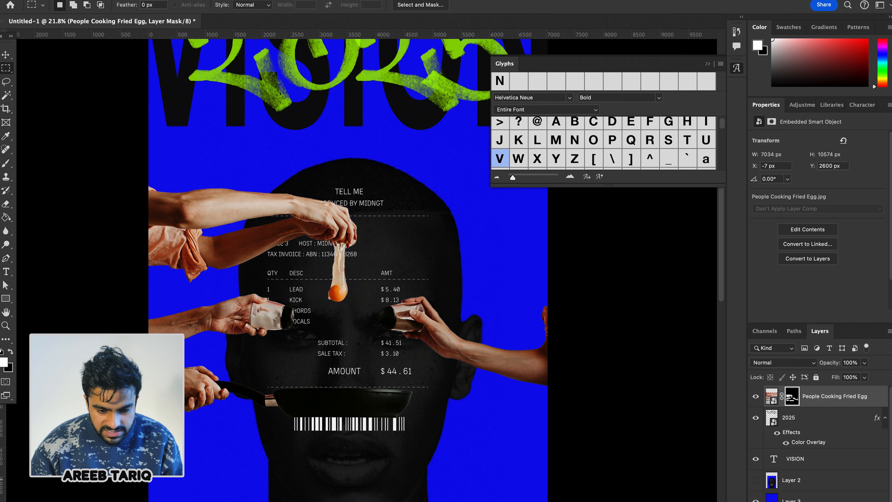
{"action": "left_click", "coordinate": [755, 480]}
{"action": "left_click", "coordinate": [771, 399]}
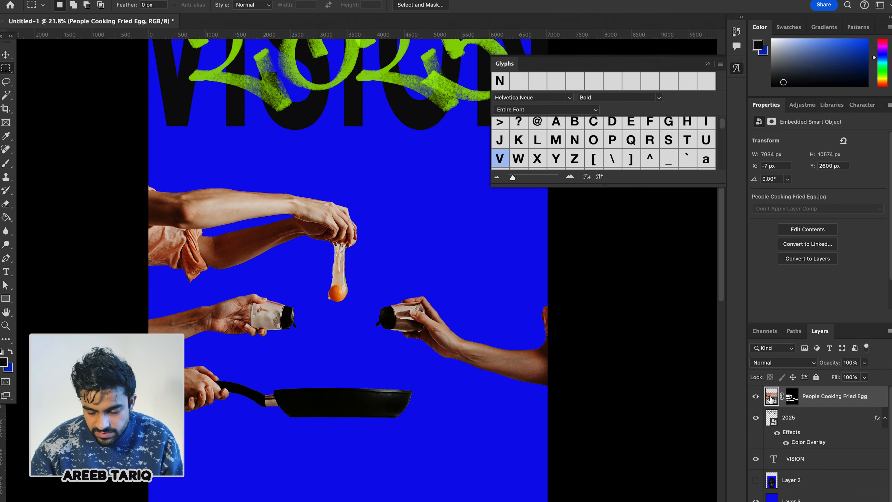
{"action": "key", "text": "super+u"}
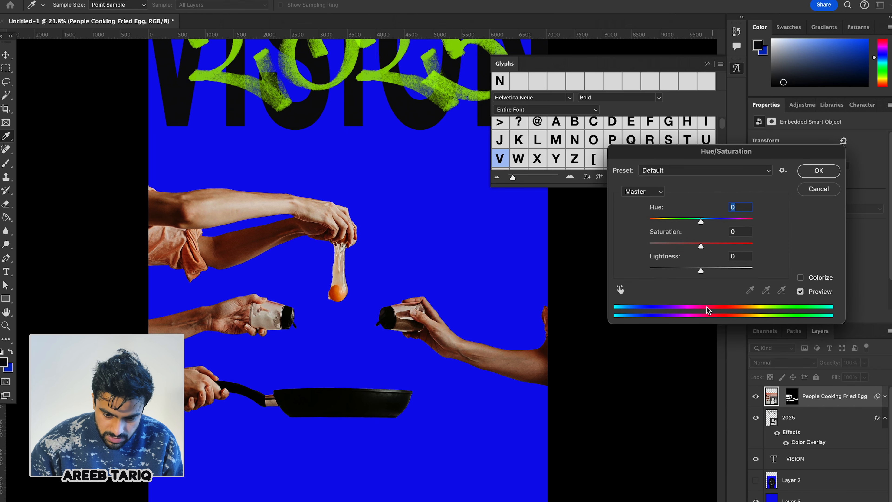
{"action": "left_click_drag", "start_coordinate": [679, 268], "coordinate": [607, 241]}
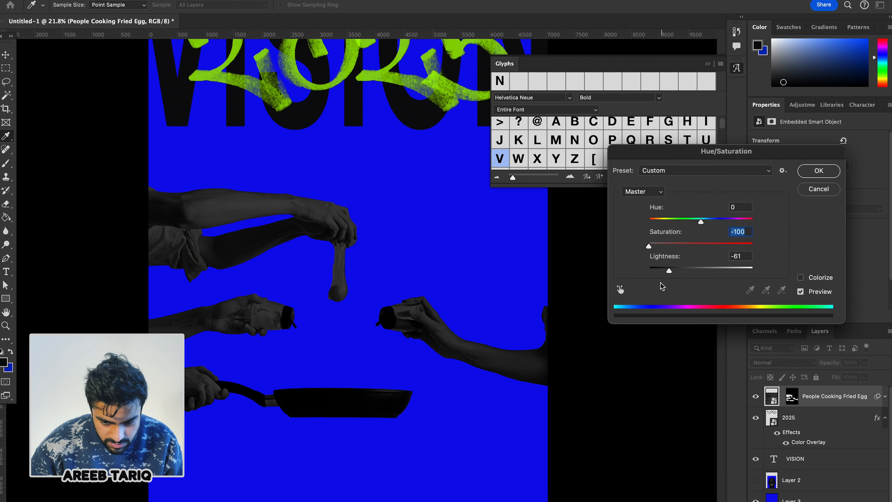
{"action": "left_click_drag", "start_coordinate": [667, 274], "coordinate": [656, 273]}
{"action": "key", "text": "Return"}
Step: Examine the whole poster to judge the darkened hands against the blue background and the headline
{"action": "key", "text": "z"}
{"action": "key", "text": "super+minus"}
{"action": "key", "text": "super+minus"}
{"action": "key", "text": "super+minus"}
{"action": "scroll", "coordinate": [372, 252], "scroll_direction": "down", "scroll_amount": 5}
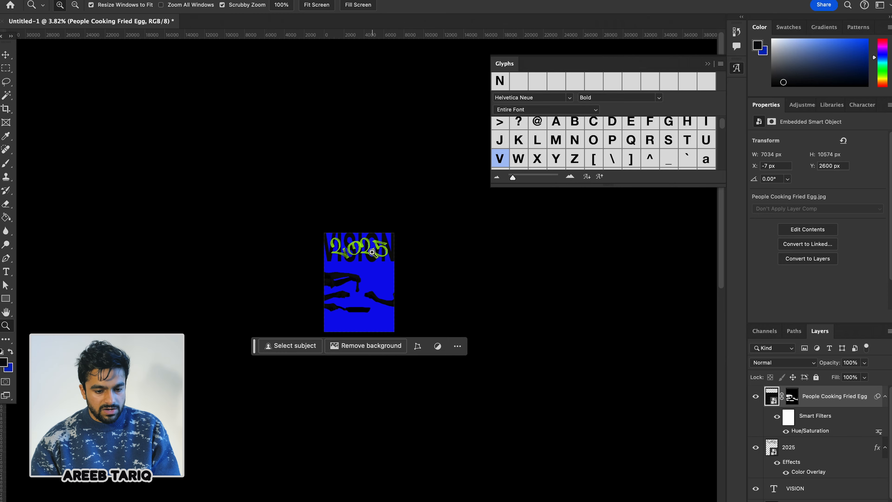
{"action": "scroll", "coordinate": [372, 252], "scroll_direction": "up", "scroll_amount": 7}
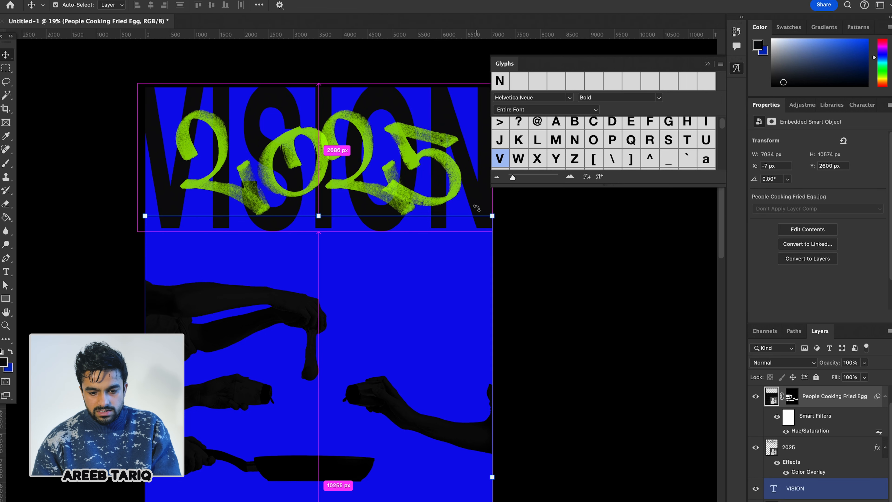
{"action": "key", "text": "z"}
{"action": "scroll", "coordinate": [364, 265], "scroll_direction": "down", "scroll_amount": 3}
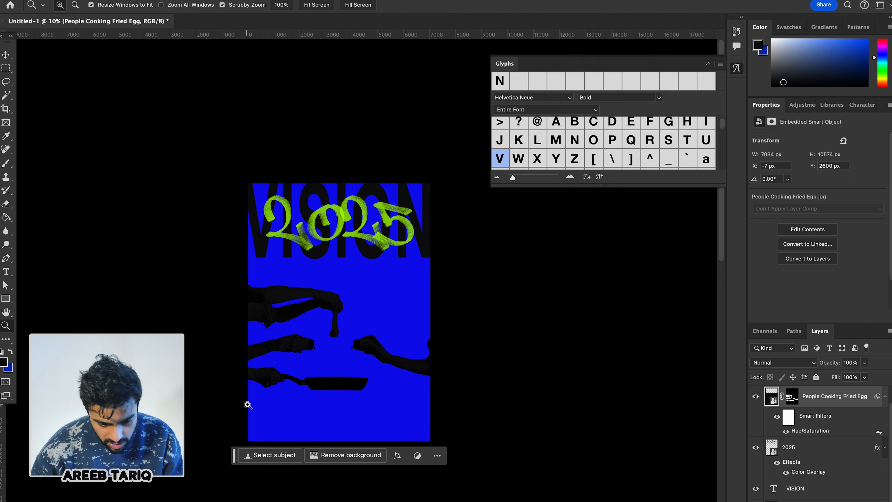
Step: Switch to Pinterest in the browser, return from the blue-face pin to the feed and open the "Only Home Unless It Rains" poster
{"action": "key", "text": "Tab"}
{"action": "key", "text": "super+Tab"}
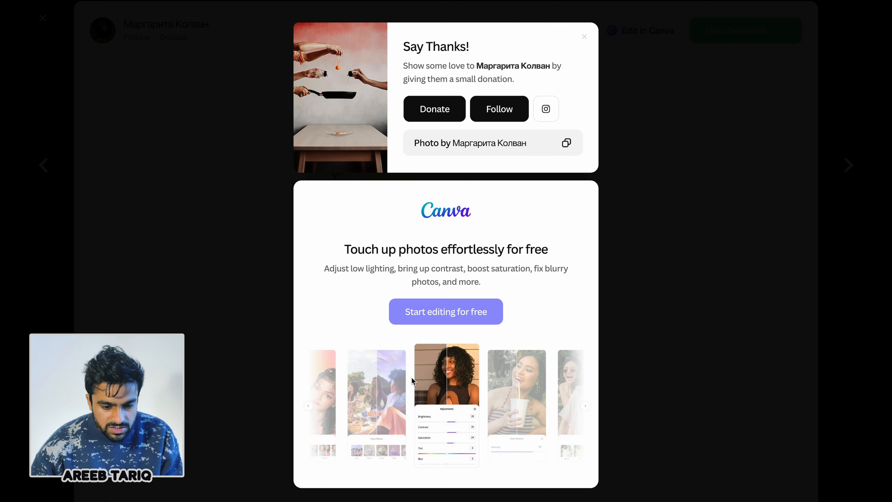
{"action": "mouse_move", "coordinate": [1, 278]}
{"action": "left_click", "coordinate": [75, 249]}
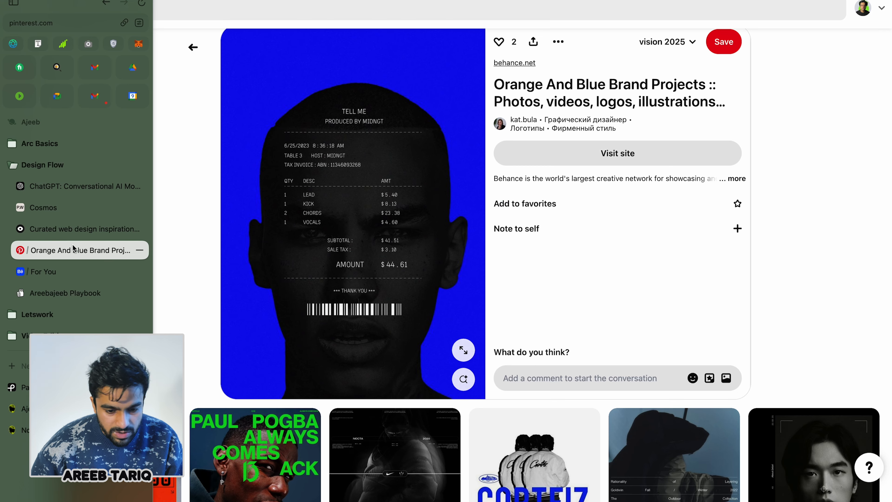
{"action": "left_click", "coordinate": [193, 47]}
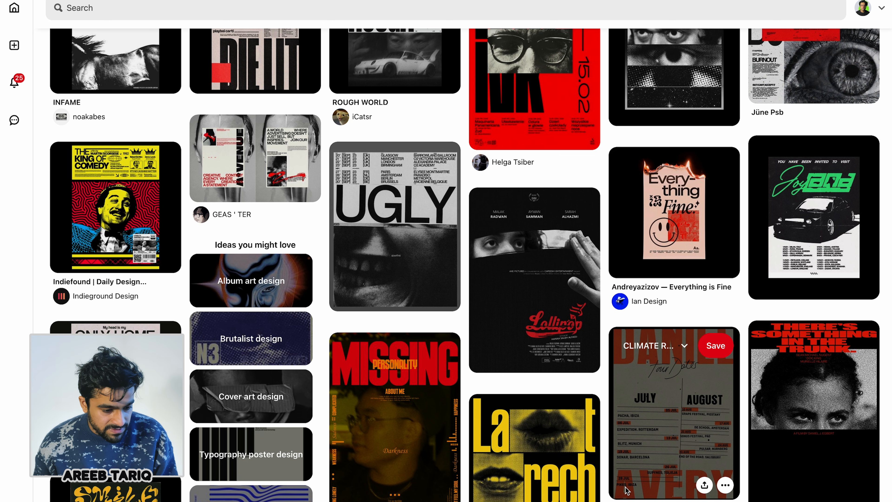
{"action": "left_click", "coordinate": [164, 328]}
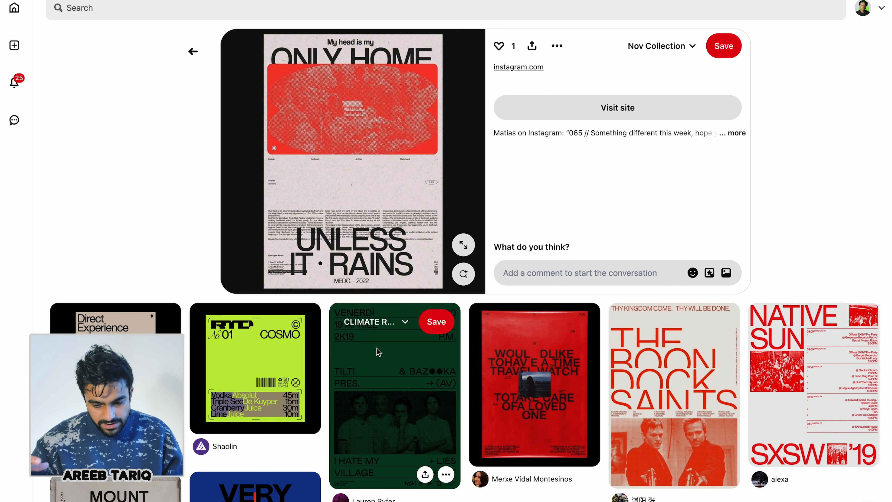
Step: Open The Boondock Saints poster among the related pins, copy its image and paste it into the Photoshop poster
{"action": "left_click", "coordinate": [651, 352]}
{"action": "right_click", "coordinate": [428, 127]}
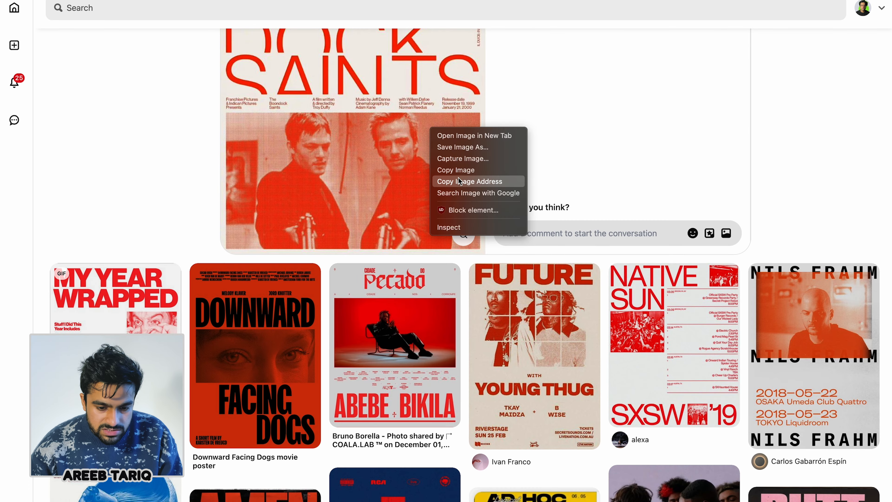
{"action": "left_click", "coordinate": [459, 171]}
{"action": "key", "text": "ctrl+Left"}
{"action": "key", "text": "super+v"}
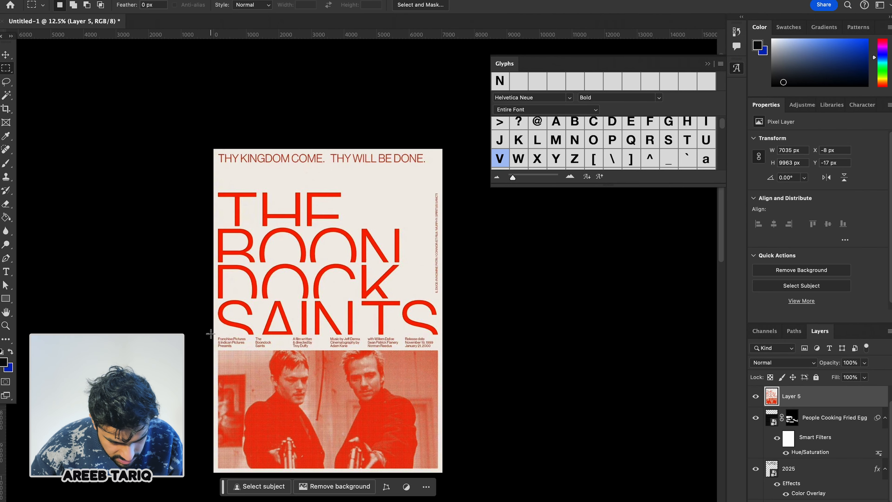
Step: Keep only the pasted poster's strip of small credits text and move it to the bottom edge of the poster
{"action": "left_click_drag", "start_coordinate": [210, 334], "coordinate": [444, 350]}
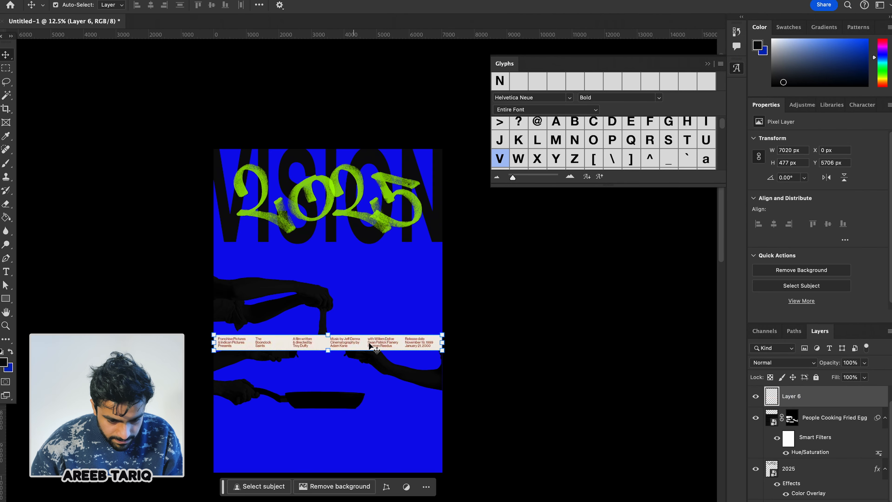
{"action": "left_click_drag", "start_coordinate": [370, 346], "coordinate": [375, 468]}
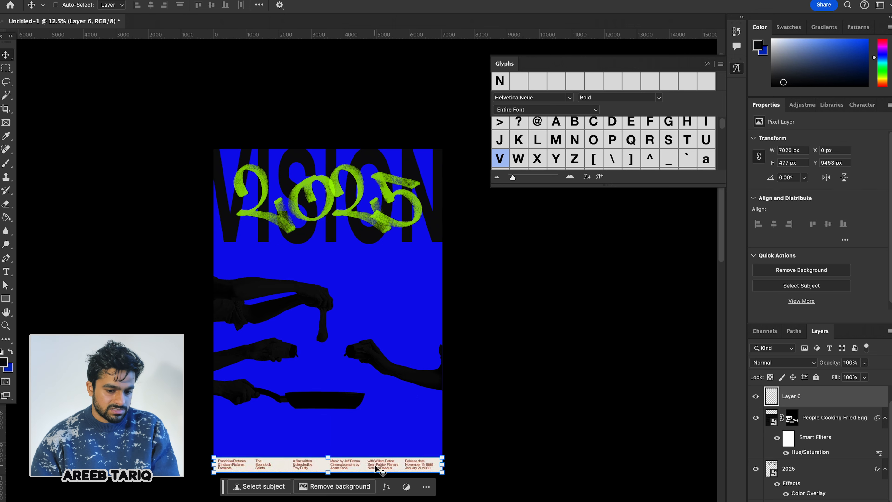
{"action": "key", "text": "z"}
Step: Set the credits strip's blend mode to Darken so that its pale background blends into the blue
{"action": "left_click", "coordinate": [796, 363]}
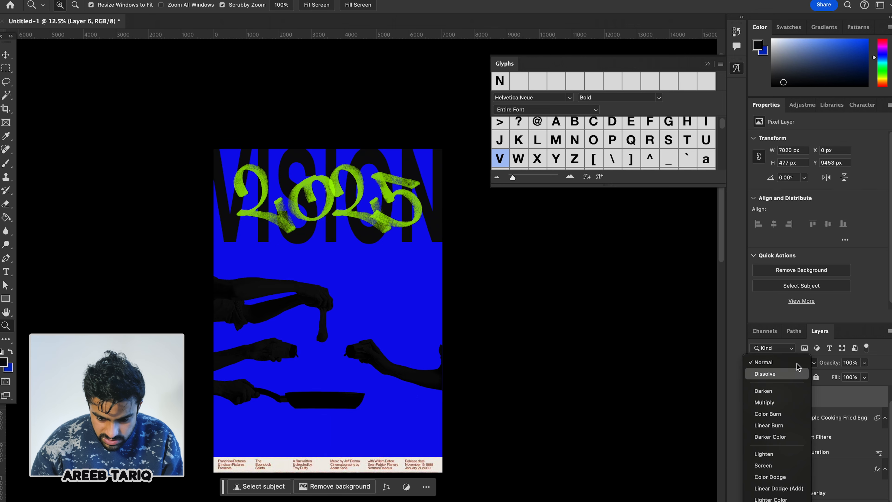
{"action": "key", "text": "Down"}
{"action": "key", "text": "Down"}
{"action": "key", "text": "Down"}
{"action": "key", "text": "Up"}
{"action": "key", "text": "Up"}
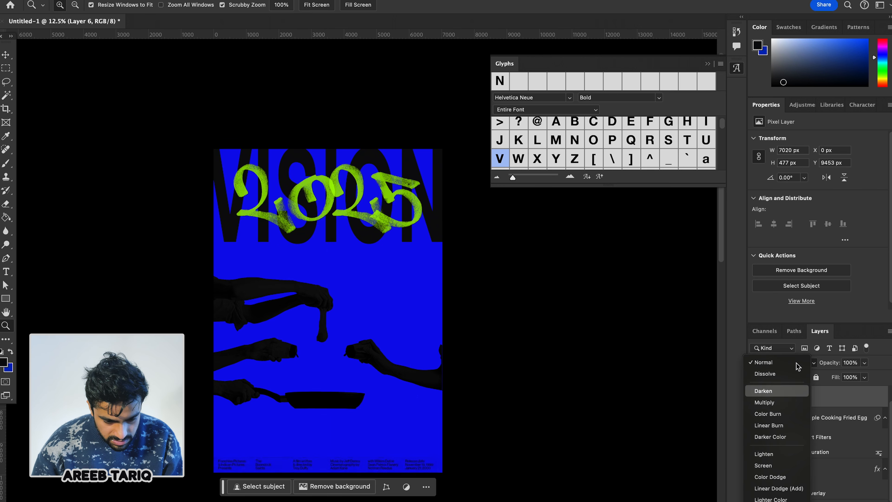
{"action": "key", "text": "Return"}
{"action": "left_click", "coordinate": [305, 298]}
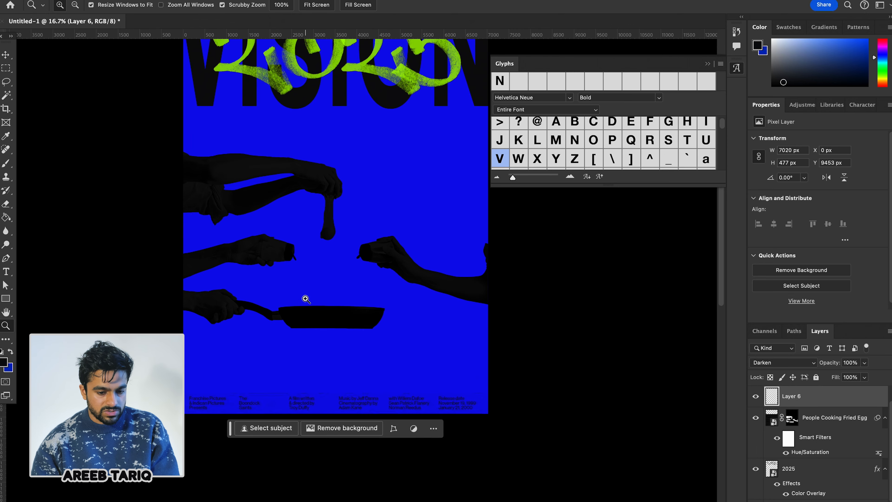
{"action": "left_click", "coordinate": [306, 299], "text": "alt"}
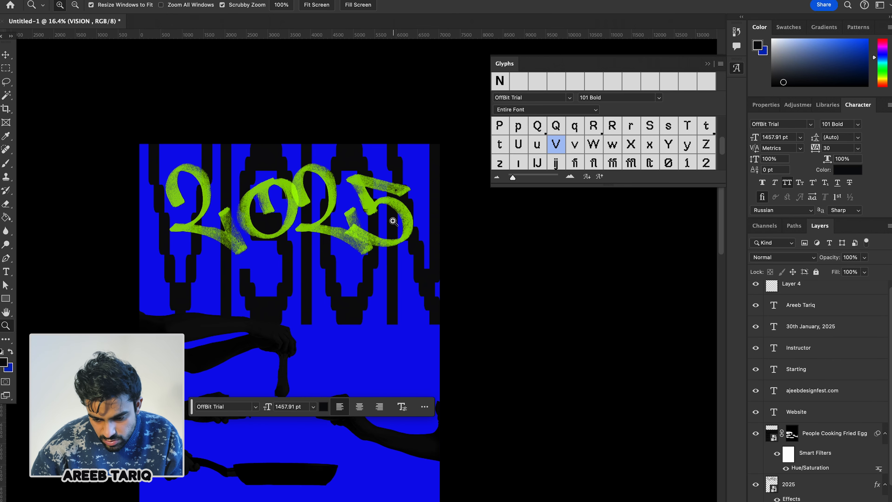
Step: Delete the VISION headline and preview the poster with and without the green 2025 lettering
{"action": "key", "text": "Delete"}
{"action": "scroll", "coordinate": [413, 281], "scroll_direction": "down", "scroll_amount": 5}
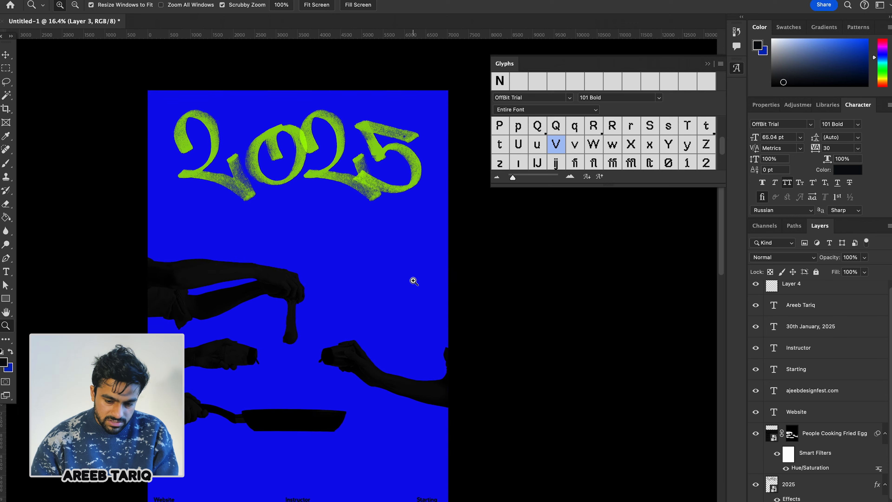
{"action": "left_click", "coordinate": [755, 484]}
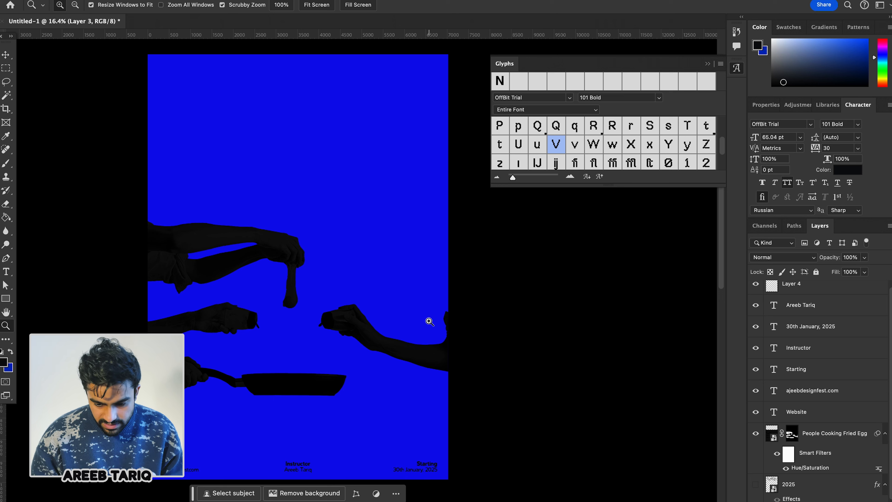
{"action": "left_click", "coordinate": [754, 484]}
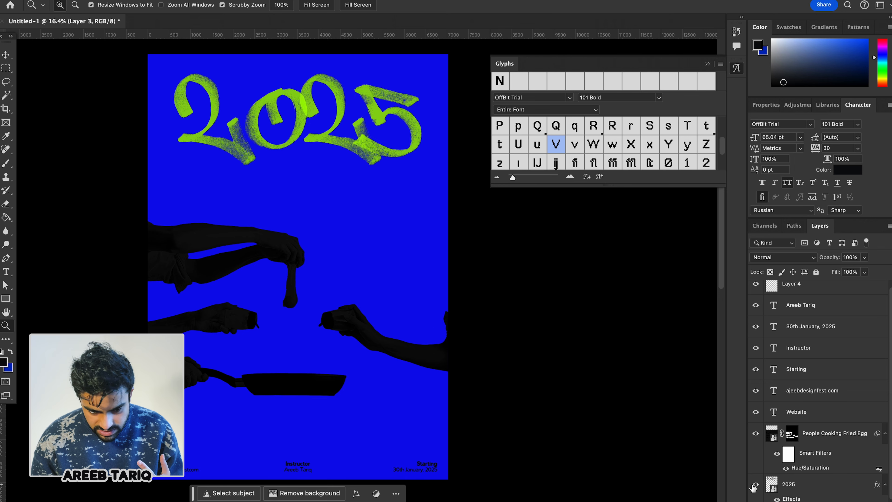
{"action": "scroll", "coordinate": [753, 488], "scroll_direction": "down", "scroll_amount": 1}
Step: Compare the poster with and without the VISION headline by undoing and redoing its deletion
{"action": "key", "text": "super+z"}
{"action": "key", "text": "super+z"}
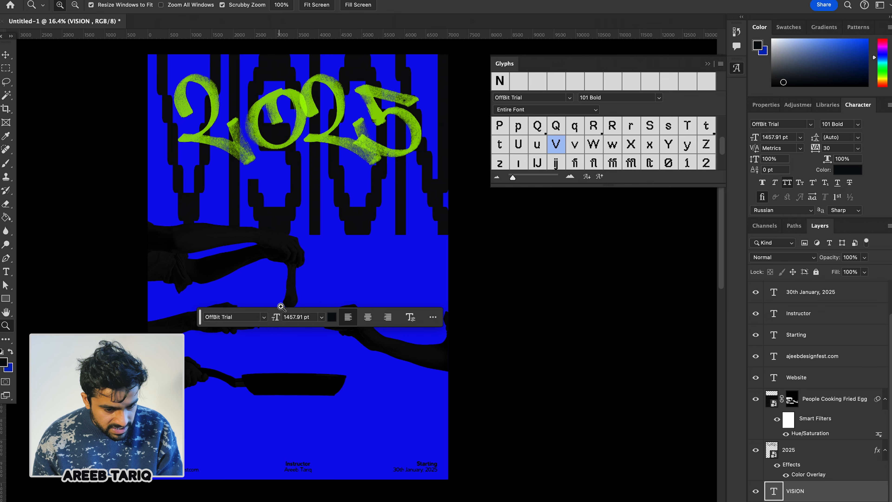
{"action": "key", "text": "super+shift+z"}
{"action": "key", "text": "super+shift+z"}
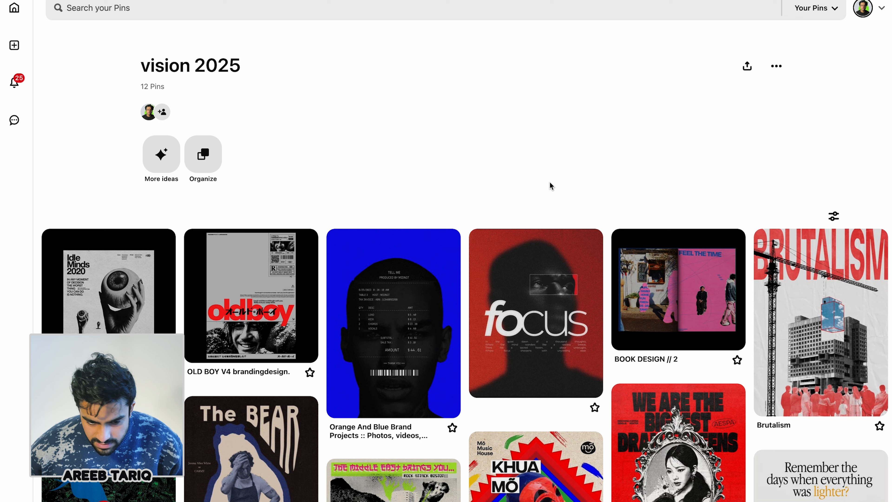
Step: Browse the saved pins on the "vision 2025" Pinterest board for poster references
{"action": "mouse_move", "coordinate": [780, 328]}
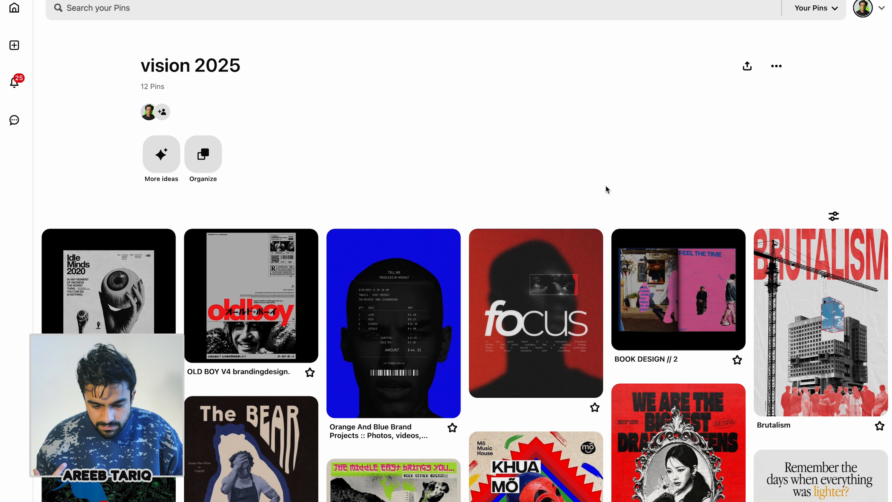
{"action": "scroll", "coordinate": [606, 187], "scroll_direction": "down", "scroll_amount": 5}
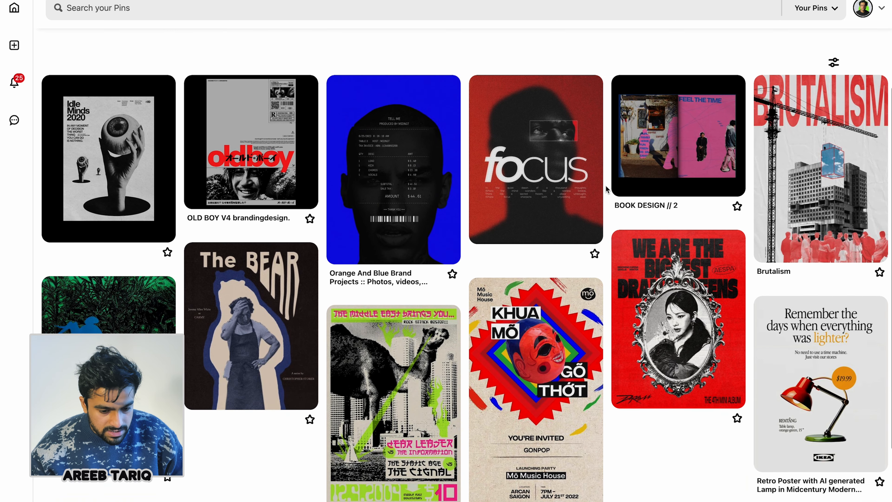
{"action": "scroll", "coordinate": [606, 188], "scroll_direction": "down", "scroll_amount": 2}
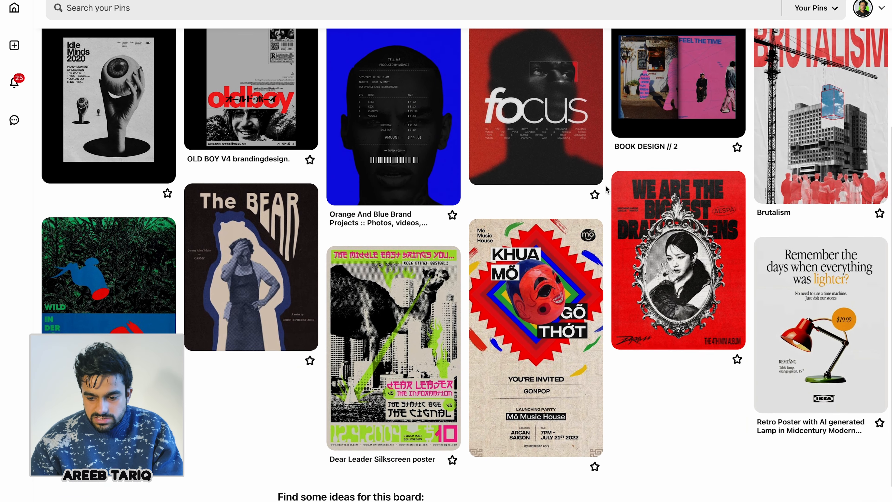
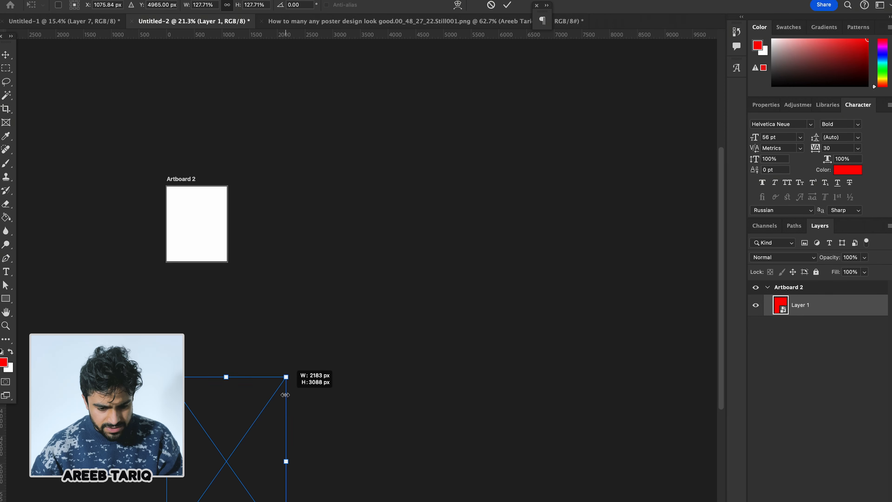
Step: Fit the red poster to the width of Artboard 2 and shift it slightly upward within the artboard
{"action": "left_click_drag", "start_coordinate": [289, 363], "coordinate": [203, 228]}
{"action": "key", "text": "Return"}
{"action": "scroll", "coordinate": [165, 223], "scroll_direction": "up", "scroll_amount": 5}
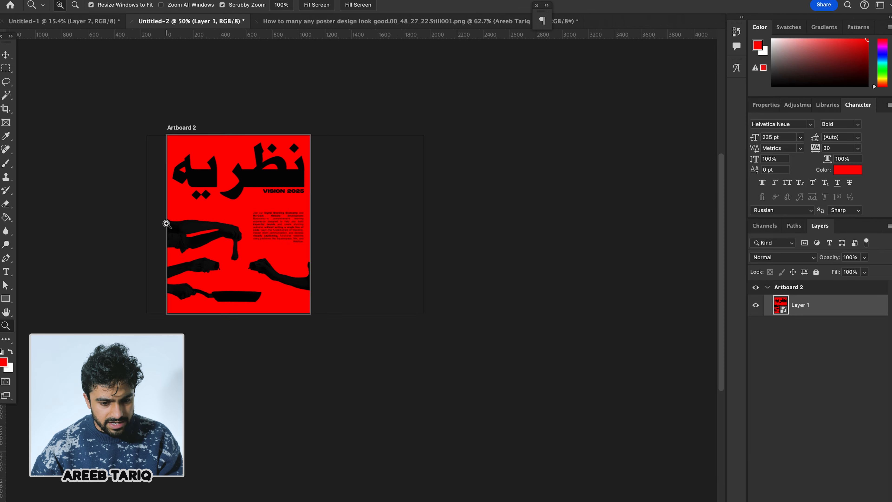
{"action": "key", "text": "z"}
{"action": "left_click_drag", "start_coordinate": [282, 273], "coordinate": [283, 271]}
{"action": "key", "text": "v"}
{"action": "left_click_drag", "start_coordinate": [391, 369], "coordinate": [392, 361]}
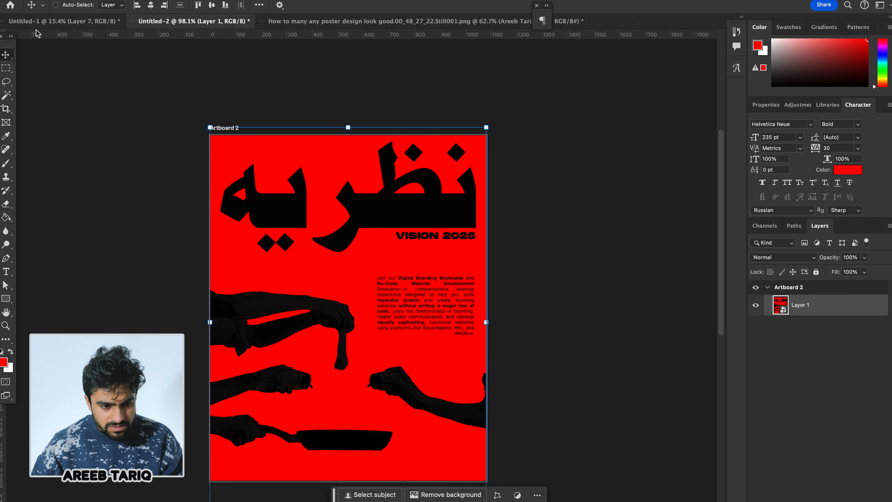
{"action": "left_click", "coordinate": [37, 22]}
{"action": "key", "text": "ctrl+Tab"}
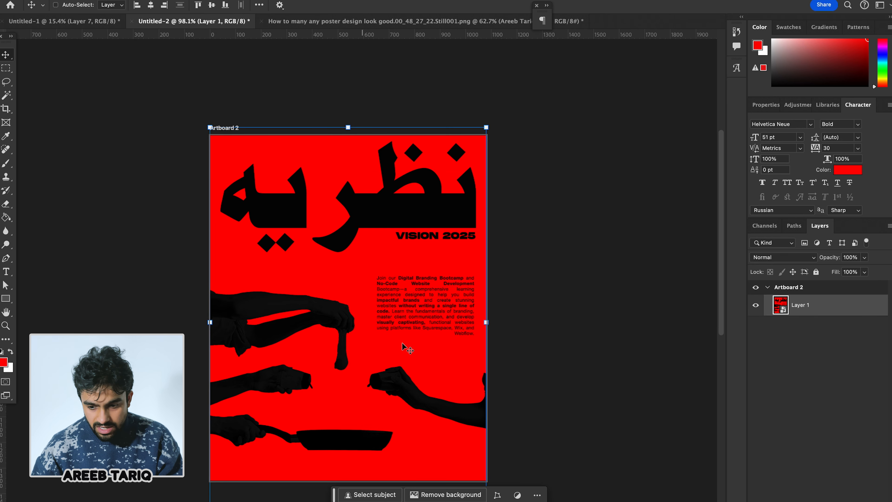
Step: Duplicate the poster layer, raise the copy to bring the credits into the artboard, and mask it to the bottom credits strip
{"action": "key", "text": "ctrl+j"}
{"action": "left_click_drag", "start_coordinate": [410, 403], "coordinate": [412, 367]}
{"action": "key", "text": "m"}
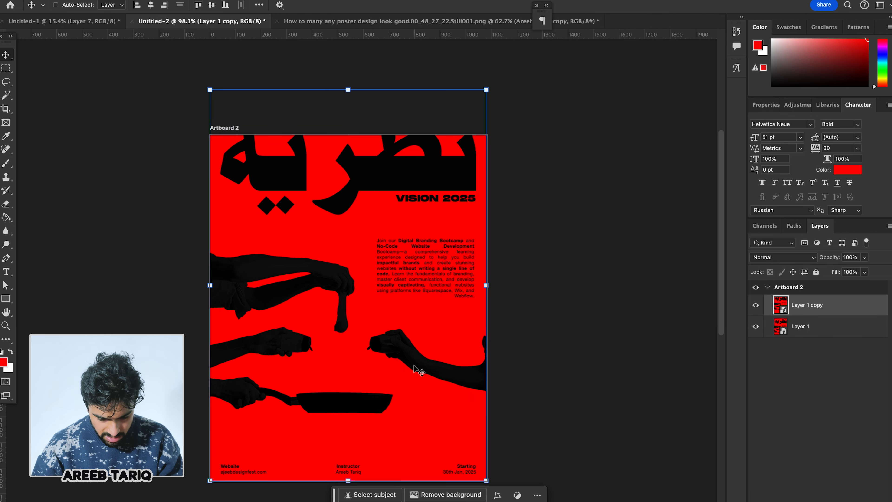
{"action": "left_click_drag", "start_coordinate": [208, 452], "coordinate": [486, 481]}
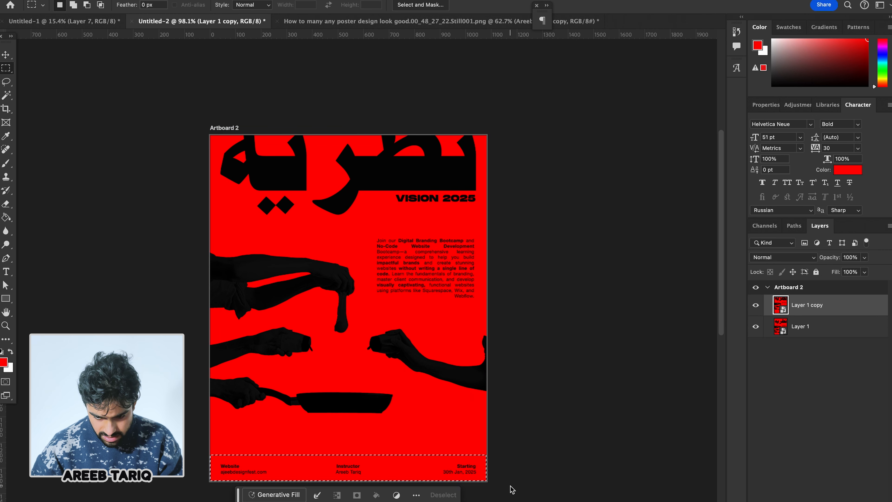
{"action": "left_click", "coordinate": [804, 501]}
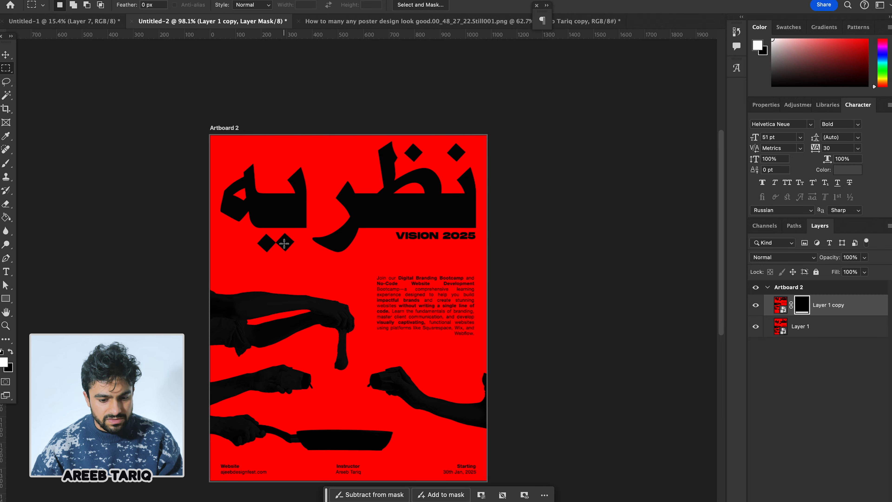
{"action": "key", "text": "ctrl+t"}
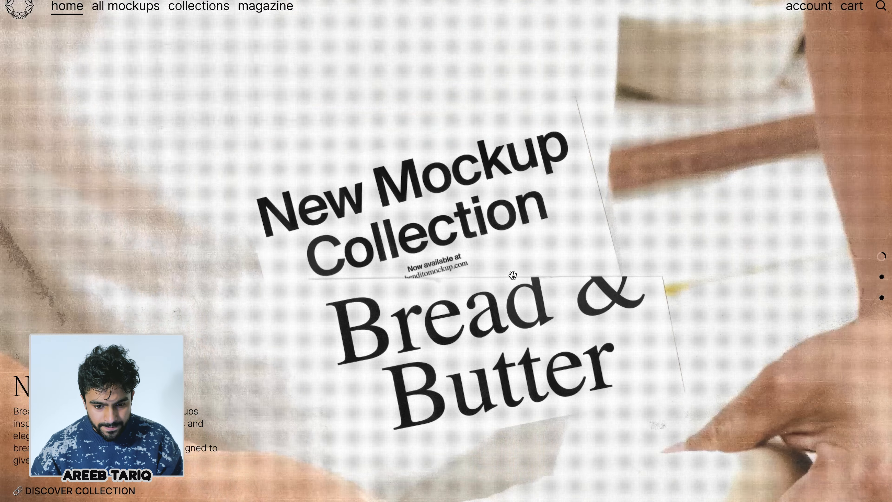
Step: Browse the Bendito mockup website for a mockup to present the poster
{"action": "scroll", "coordinate": [513, 275], "scroll_direction": "down", "scroll_amount": 15}
{"action": "scroll", "coordinate": [513, 275], "scroll_direction": "down", "scroll_amount": 15}
{"action": "scroll", "coordinate": [513, 275], "scroll_direction": "up", "scroll_amount": 4}
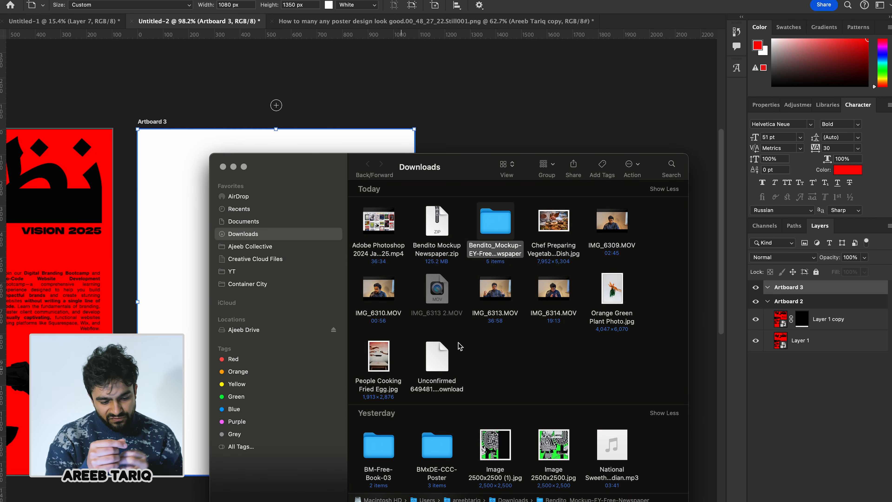
Step: Open the Bendito newspaper mockup PSD from the Downloads folder and hide its DELETE THIS LAYER layer
{"action": "double_click", "coordinate": [500, 235]}
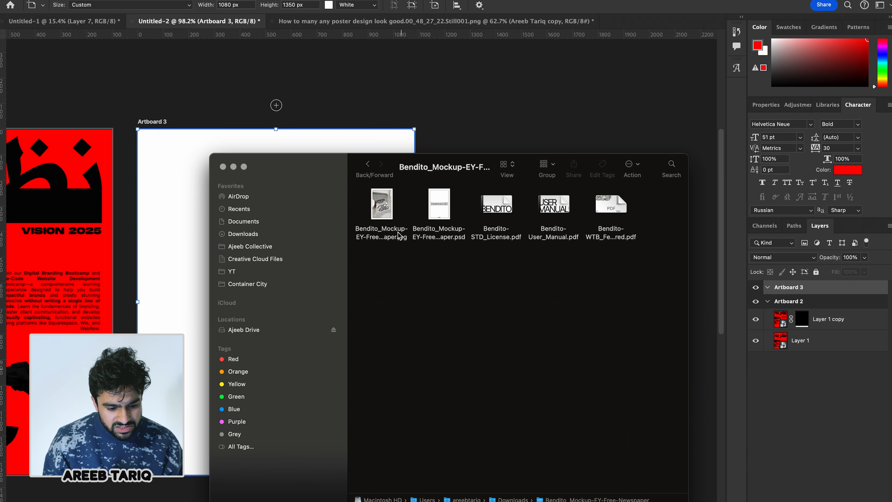
{"action": "double_click", "coordinate": [443, 205]}
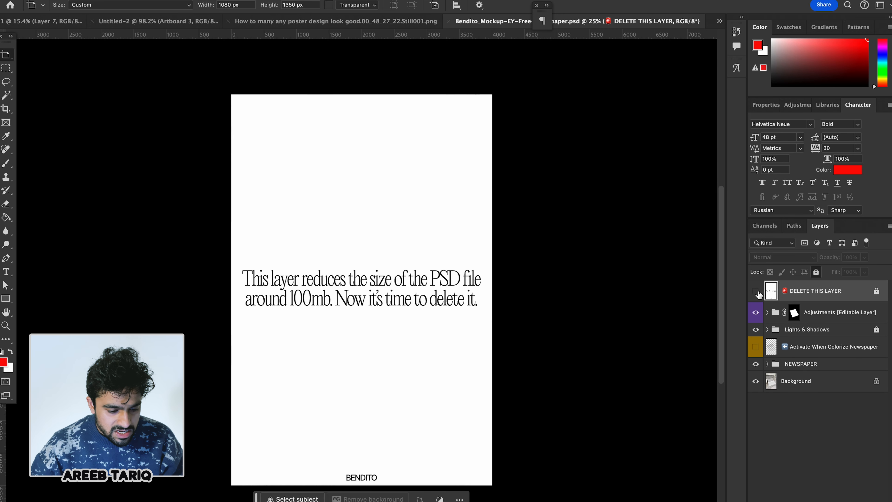
{"action": "left_click", "coordinate": [756, 292]}
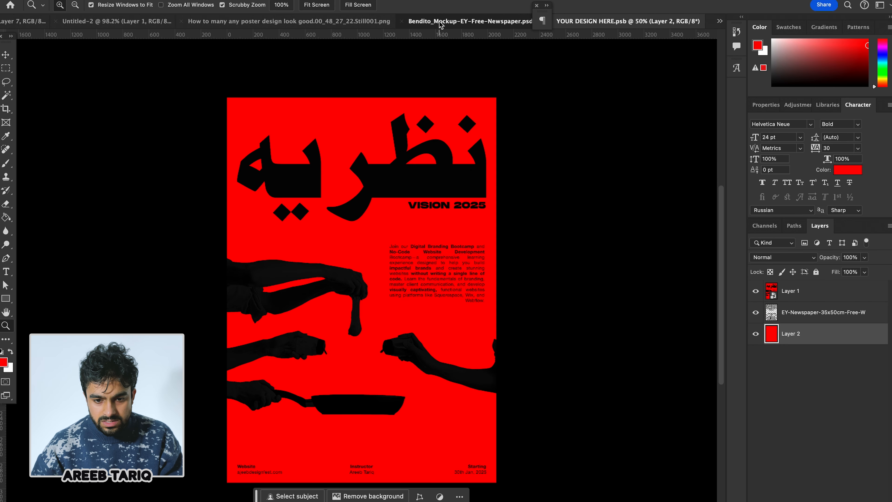
Step: Return to the newspaper mockup document and inspect the red poster on the folded newspaper up close and at full view
{"action": "left_click", "coordinate": [440, 21]}
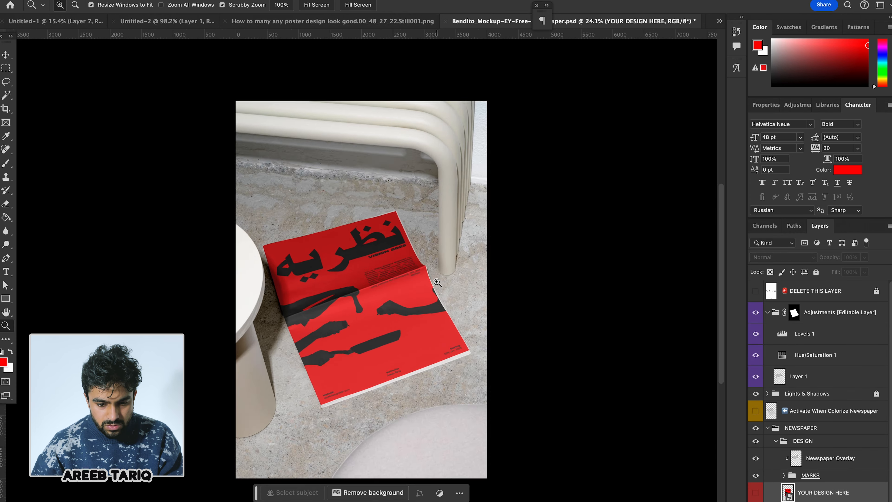
{"action": "left_click", "coordinate": [437, 282]}
{"action": "scroll", "coordinate": [484, 249], "scroll_direction": "down", "scroll_amount": 5}
{"action": "scroll", "coordinate": [484, 249], "scroll_direction": "up", "scroll_amount": 5}
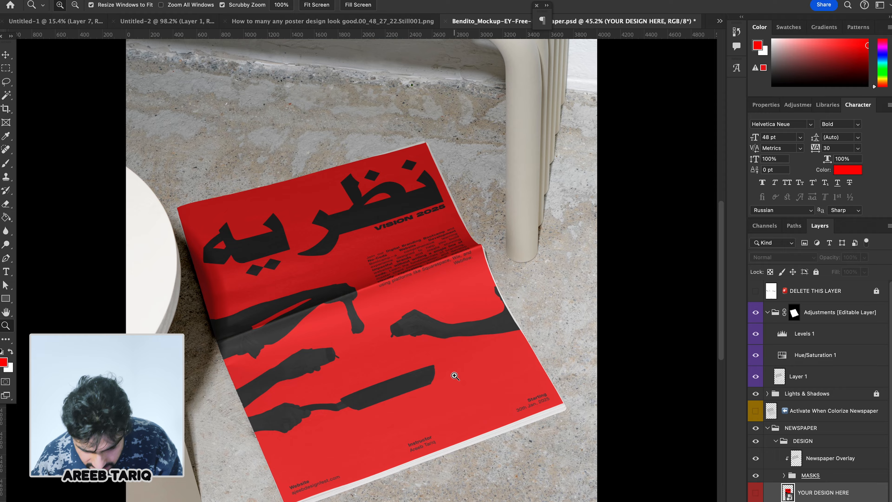
{"action": "scroll", "coordinate": [455, 376], "scroll_direction": "down", "scroll_amount": 5}
{"action": "scroll", "coordinate": [455, 376], "scroll_direction": "up", "scroll_amount": 4}
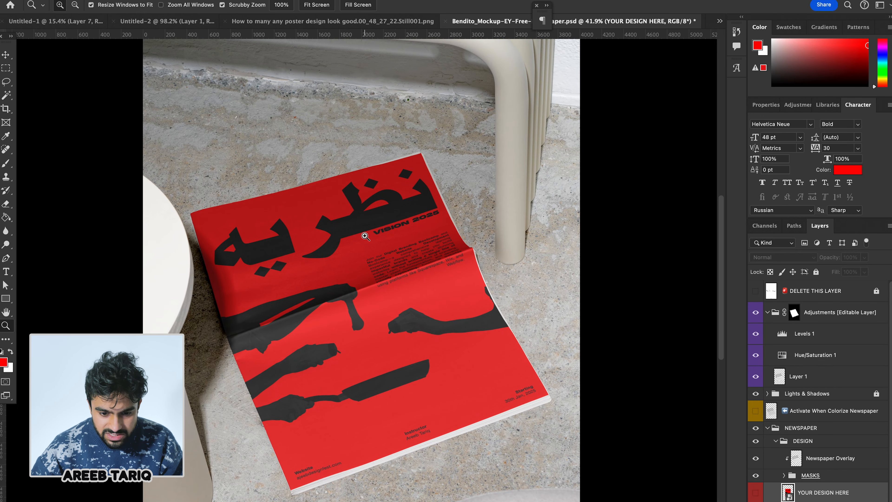
{"action": "scroll", "coordinate": [365, 236], "scroll_direction": "down", "scroll_amount": 3}
{"action": "scroll", "coordinate": [246, 228], "scroll_direction": "down", "scroll_amount": 1}
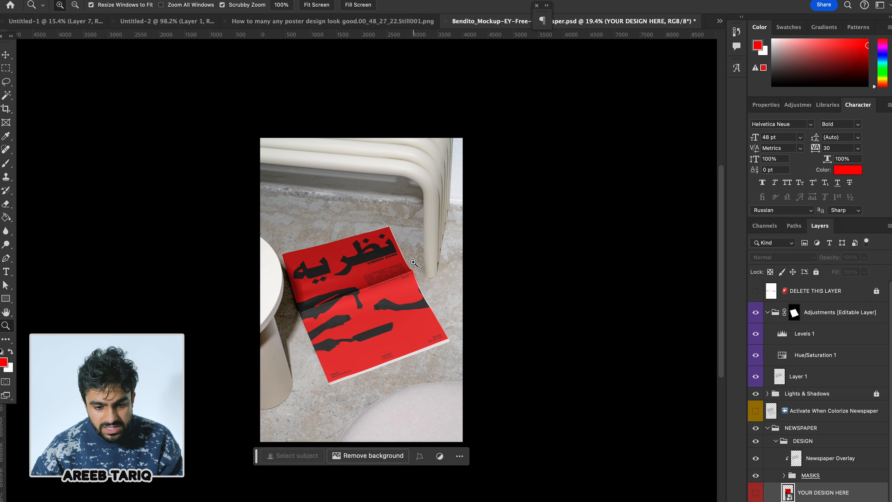
{"action": "scroll", "coordinate": [245, 228], "scroll_direction": "up", "scroll_amount": 2}
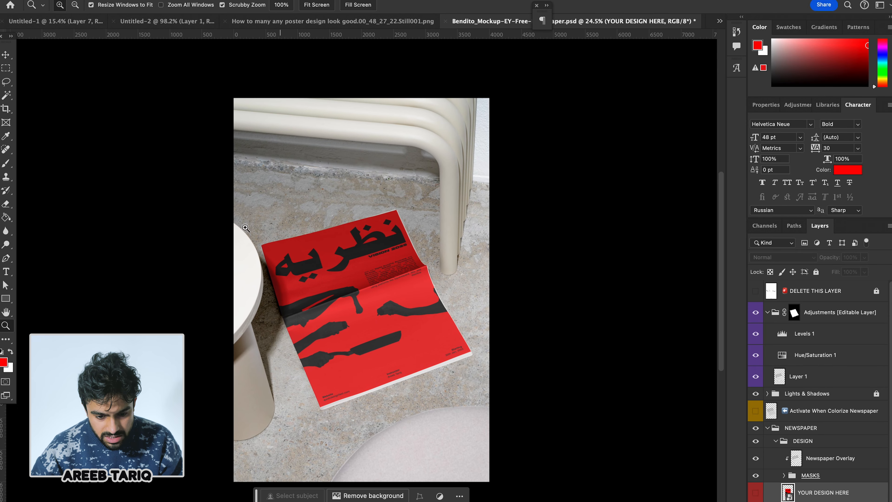
{"action": "scroll", "coordinate": [847, 500], "scroll_direction": "down", "scroll_amount": 1}
Step: Duplicate all of the mockup's layers and merge the copies into a single flattened layer
{"action": "left_click", "coordinate": [845, 501]}
{"action": "scroll", "coordinate": [830, 423], "scroll_direction": "up", "scroll_amount": 1}
{"action": "left_click", "coordinate": [814, 297], "text": "shift"}
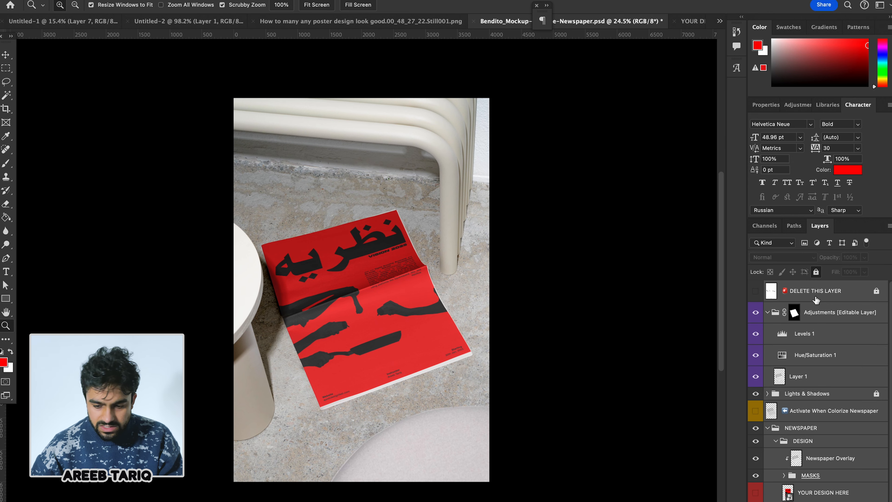
{"action": "key", "text": "super+j"}
{"action": "key", "text": "super+e"}
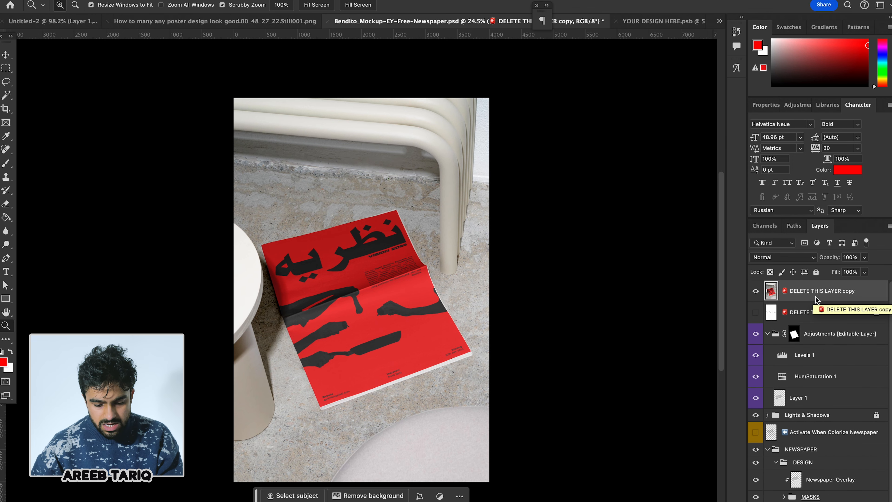
Step: Paste the flattened newspaper mockup into Artboard 3 of the Untitled-2 document
{"action": "left_click", "coordinate": [215, 21]}
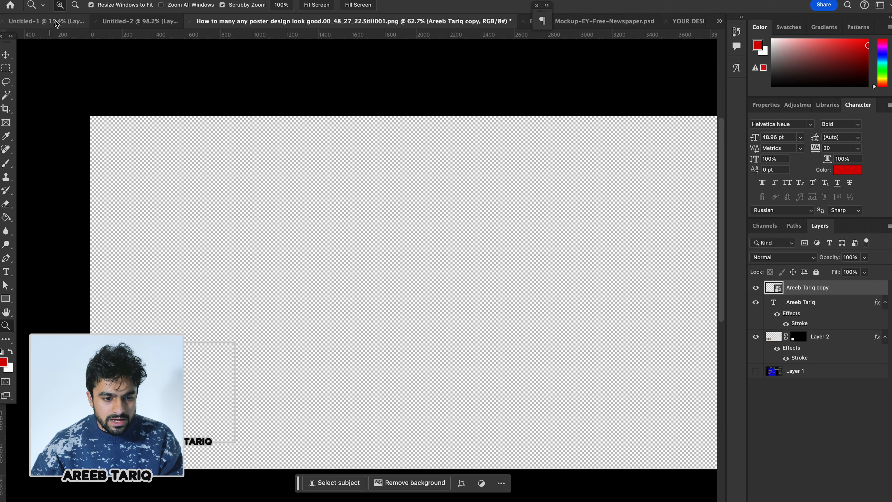
{"action": "left_click", "coordinate": [139, 21]}
{"action": "key", "text": "v"}
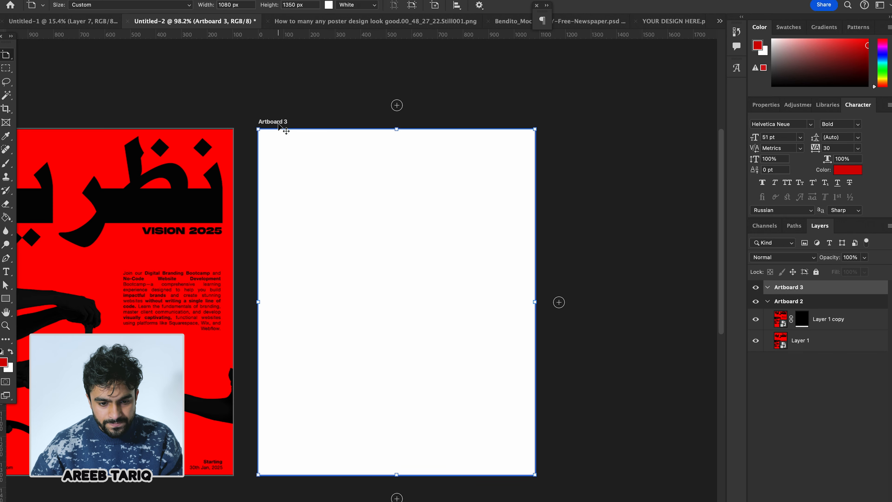
{"action": "key", "text": "super+v"}
{"action": "right_click", "coordinate": [847, 309]}
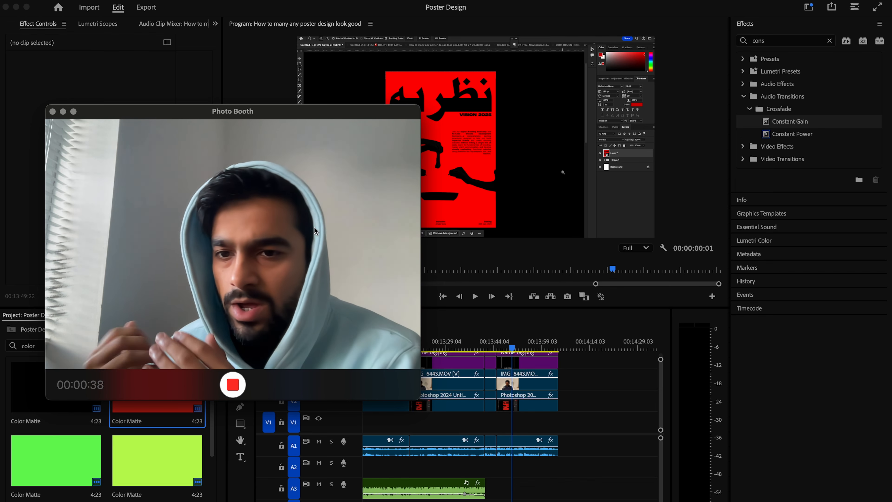
Step: Switch to the Arc browser, look through the Muhabbat (Love) poster project in the Behance portfolio, and close it
{"action": "key", "text": "ctrl+Up"}
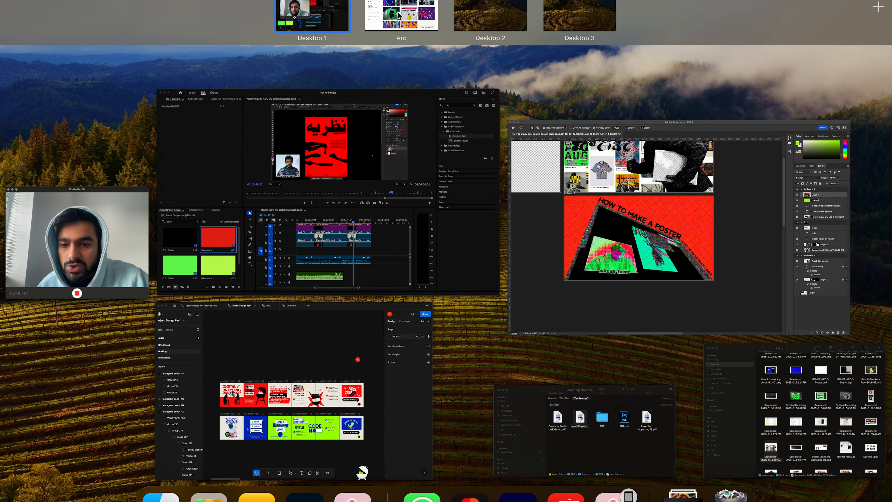
{"action": "left_click", "coordinate": [399, 11]}
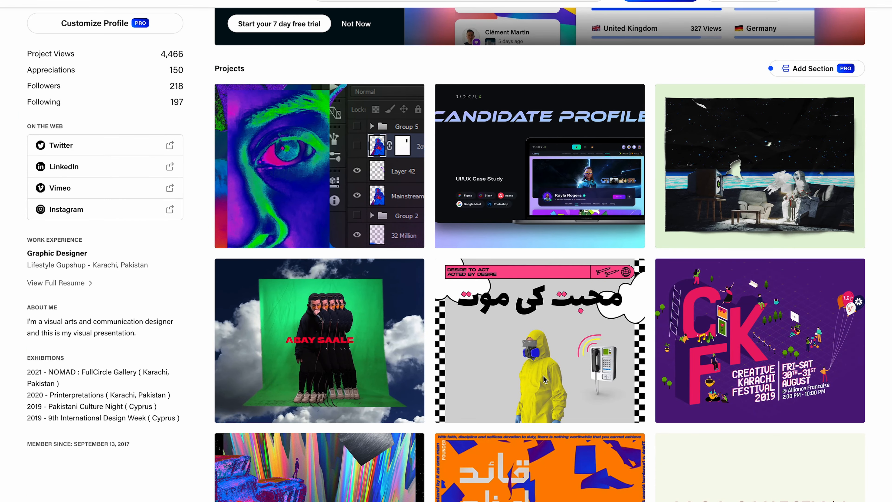
{"action": "scroll", "coordinate": [544, 378], "scroll_direction": "down", "scroll_amount": 1}
{"action": "left_click", "coordinate": [554, 313]}
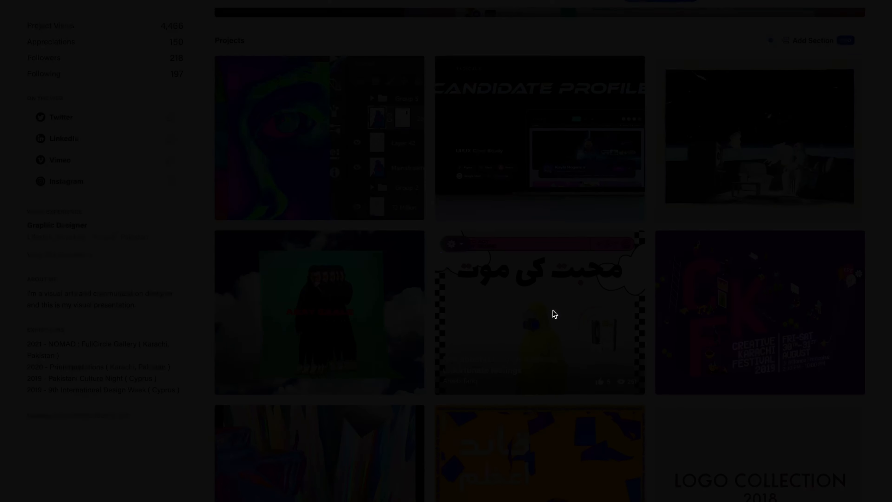
{"action": "scroll", "coordinate": [553, 313], "scroll_direction": "down", "scroll_amount": 10}
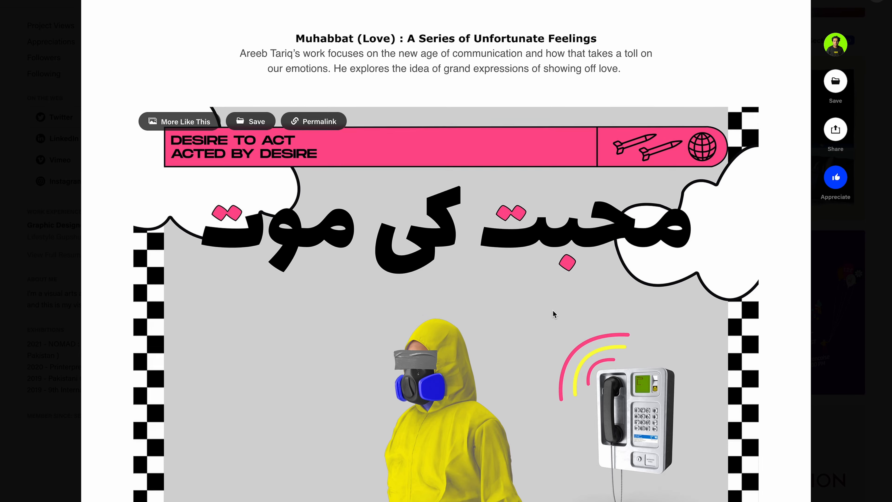
{"action": "scroll", "coordinate": [553, 313], "scroll_direction": "down", "scroll_amount": 15}
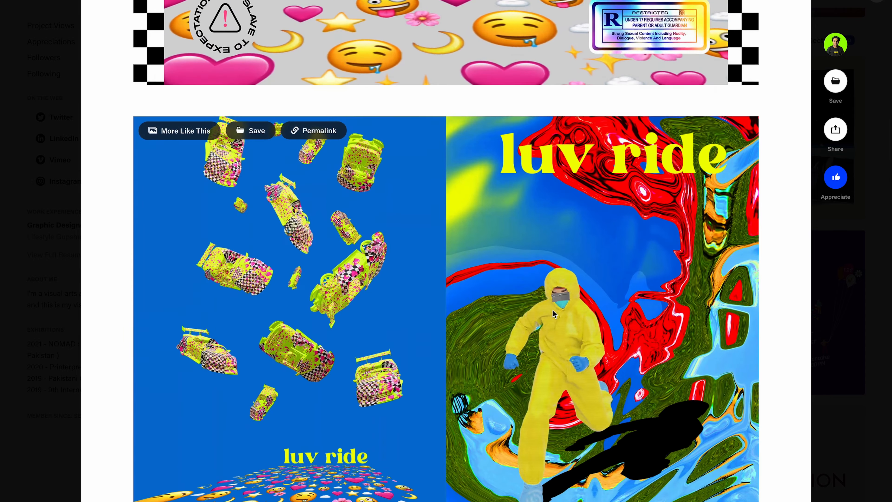
{"action": "scroll", "coordinate": [553, 310], "scroll_direction": "down", "scroll_amount": 15}
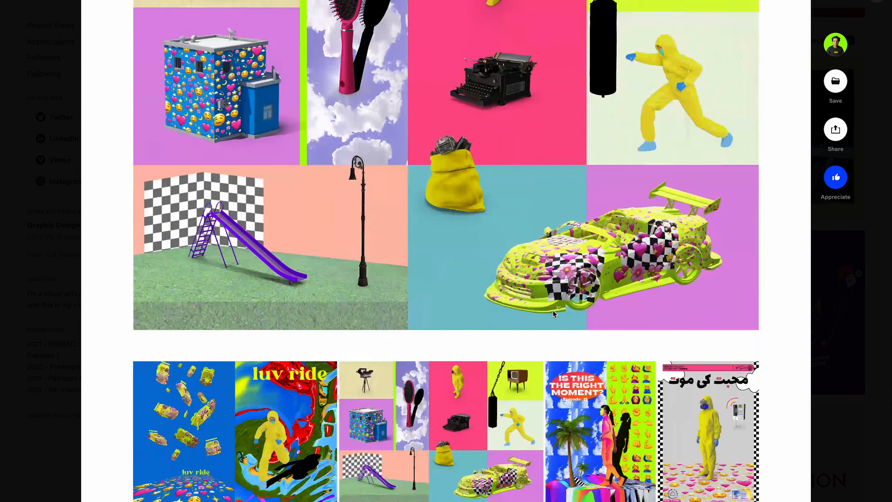
{"action": "scroll", "coordinate": [553, 310], "scroll_direction": "up", "scroll_amount": 10}
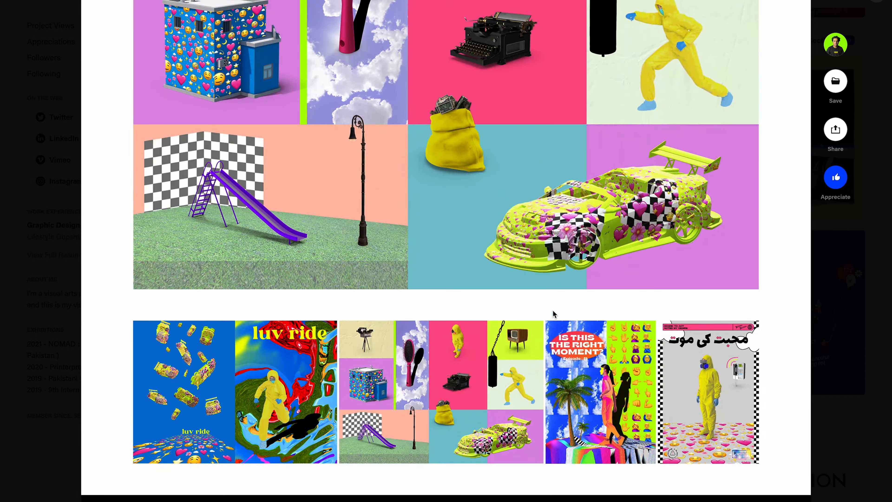
{"action": "left_click", "coordinate": [555, 325]}
{"action": "left_click", "coordinate": [31, 320]}
Step: Open the Pakistan in Posters project, look through its poster series, and return to the portfolio
{"action": "scroll", "coordinate": [607, 355], "scroll_direction": "down", "scroll_amount": 4}
{"action": "left_click", "coordinate": [541, 332]}
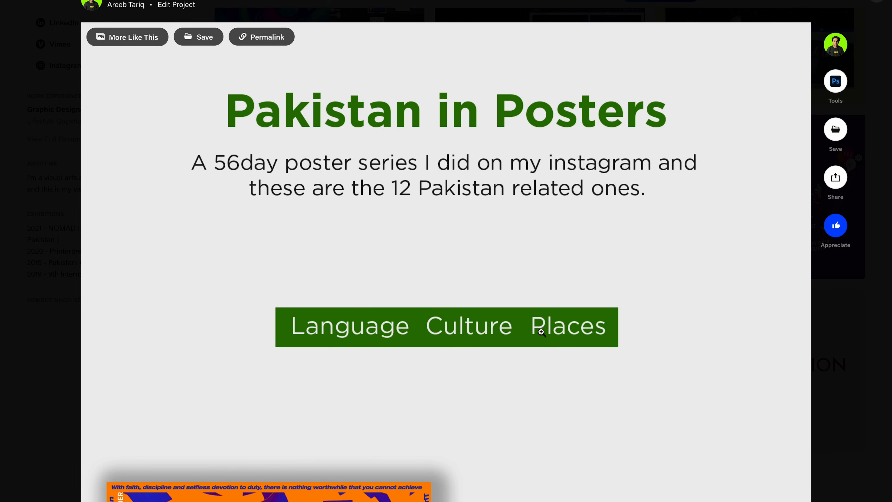
{"action": "scroll", "coordinate": [540, 332], "scroll_direction": "down", "scroll_amount": 10}
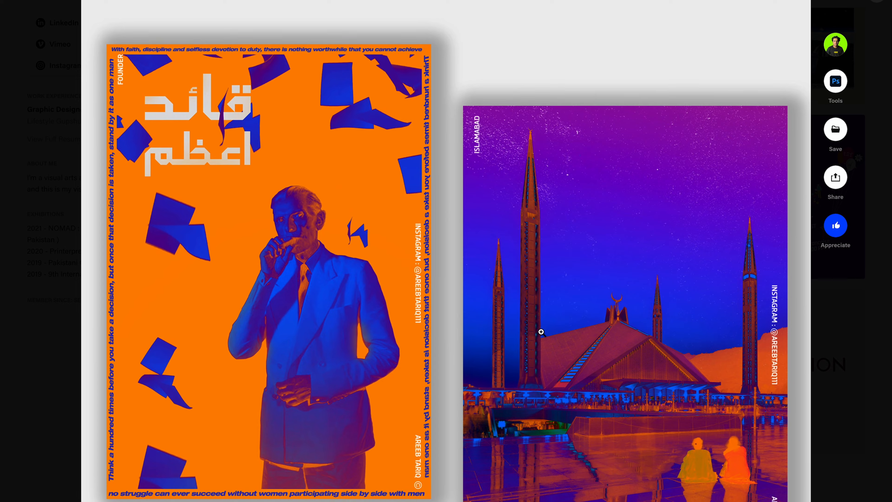
{"action": "scroll", "coordinate": [540, 332], "scroll_direction": "up", "scroll_amount": 10}
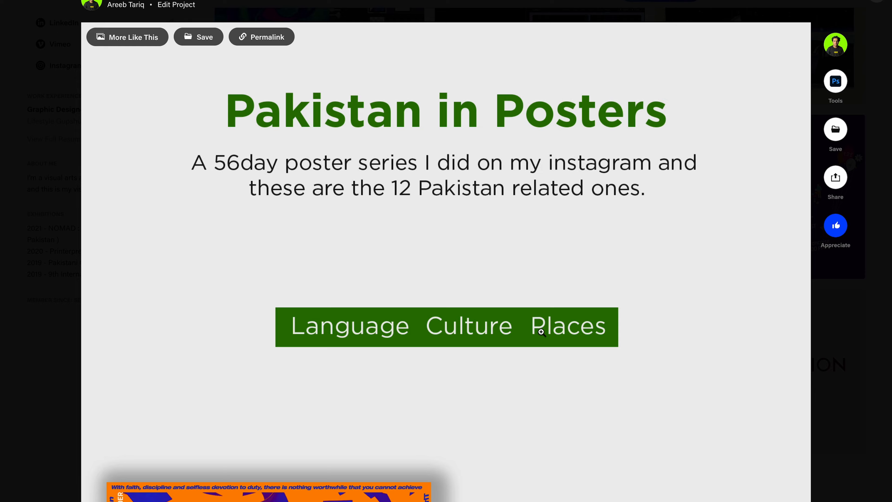
{"action": "scroll", "coordinate": [541, 331], "scroll_direction": "down", "scroll_amount": 20}
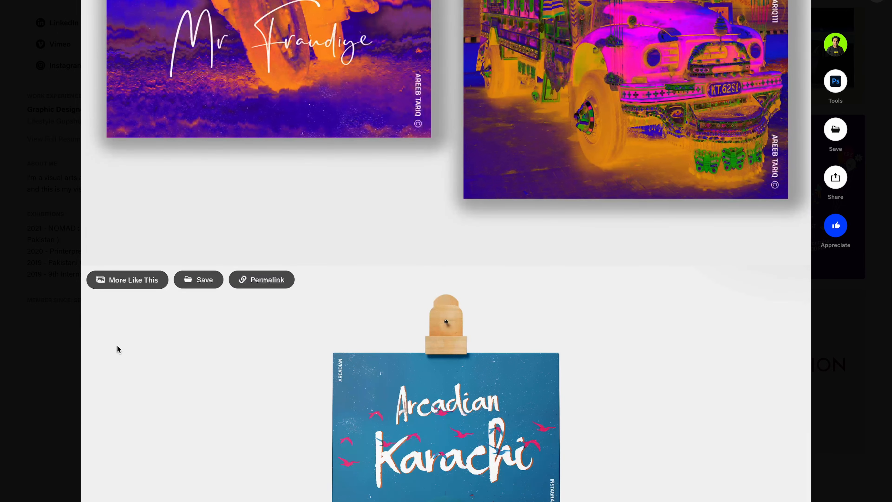
{"action": "left_click", "coordinate": [52, 342]}
Step: Open the E FLOW project from the top row of the portfolio to view its artwork
{"action": "scroll", "coordinate": [649, 408], "scroll_direction": "up", "scroll_amount": 2}
{"action": "scroll", "coordinate": [649, 412], "scroll_direction": "up", "scroll_amount": 2}
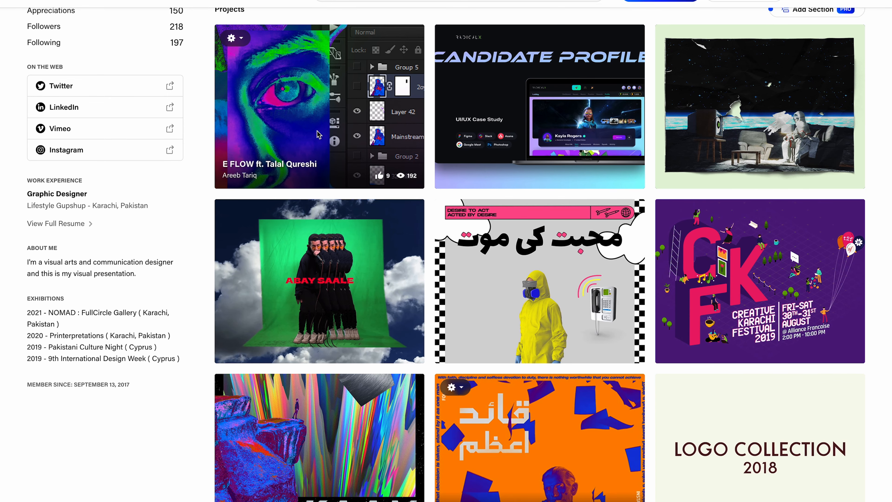
{"action": "left_click", "coordinate": [319, 121]}
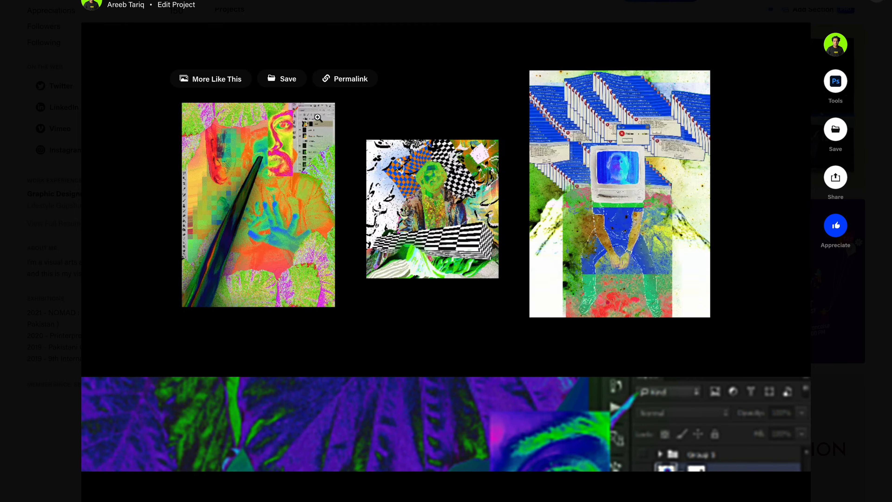
Step: Look through the rest of the E FLOW project artwork, close it, and return to the start of the Behance profile
{"action": "scroll", "coordinate": [509, 269], "scroll_direction": "down", "scroll_amount": 1}
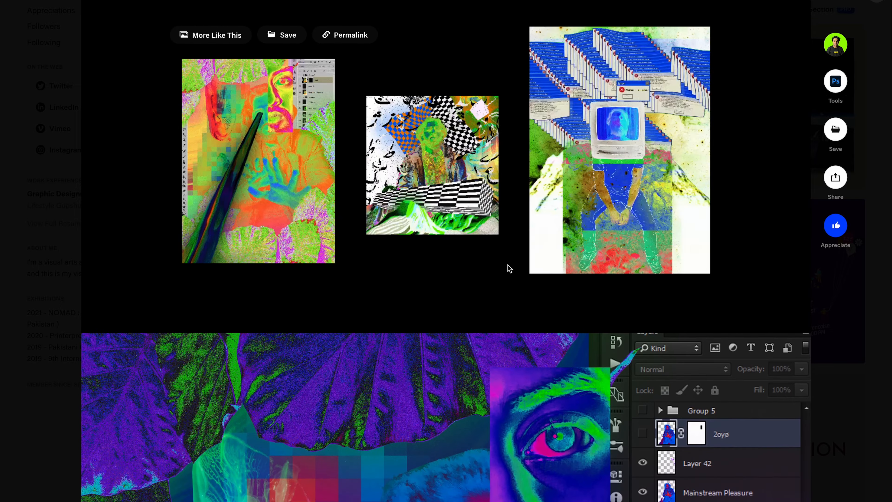
{"action": "scroll", "coordinate": [509, 269], "scroll_direction": "down", "scroll_amount": 20}
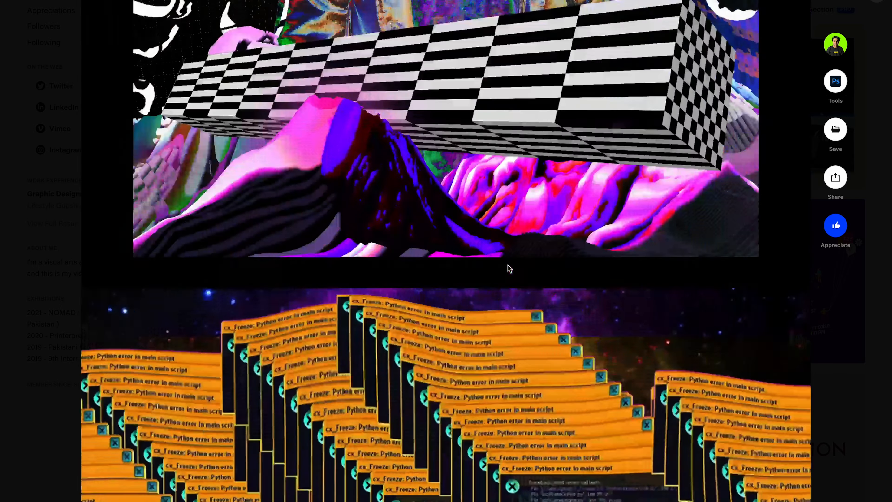
{"action": "scroll", "coordinate": [509, 269], "scroll_direction": "down", "scroll_amount": 10}
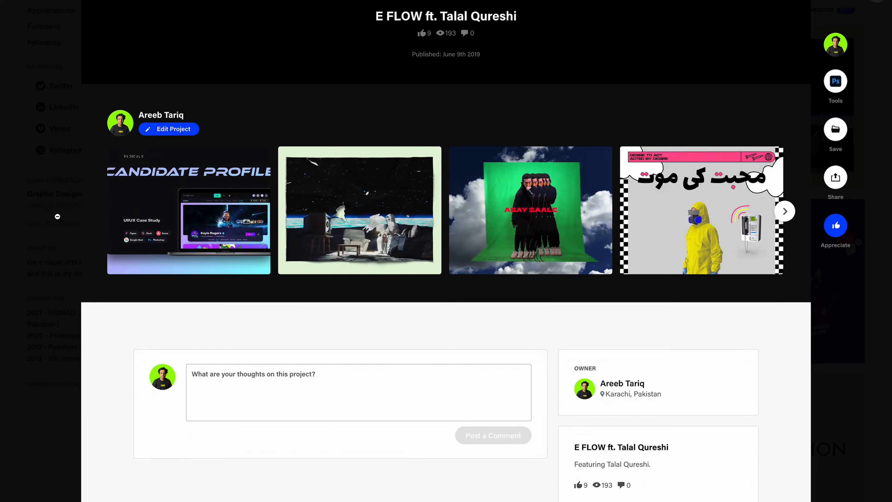
{"action": "left_click", "coordinate": [56, 215]}
{"action": "left_click", "coordinate": [447, 212]}
{"action": "scroll", "coordinate": [446, 216], "scroll_direction": "up", "scroll_amount": 10}
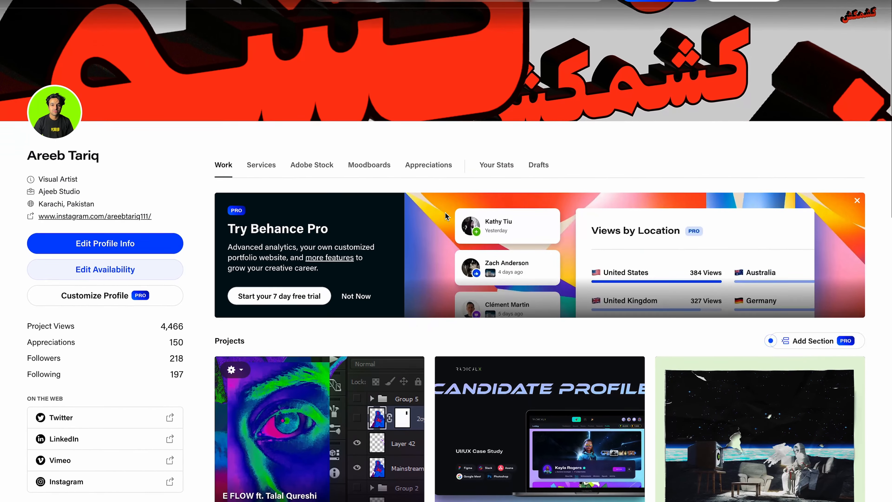
Step: Open instagram.com in a new browser tab and bring up the posts on the account's own profile
{"action": "mouse_move", "coordinate": [1, 356]}
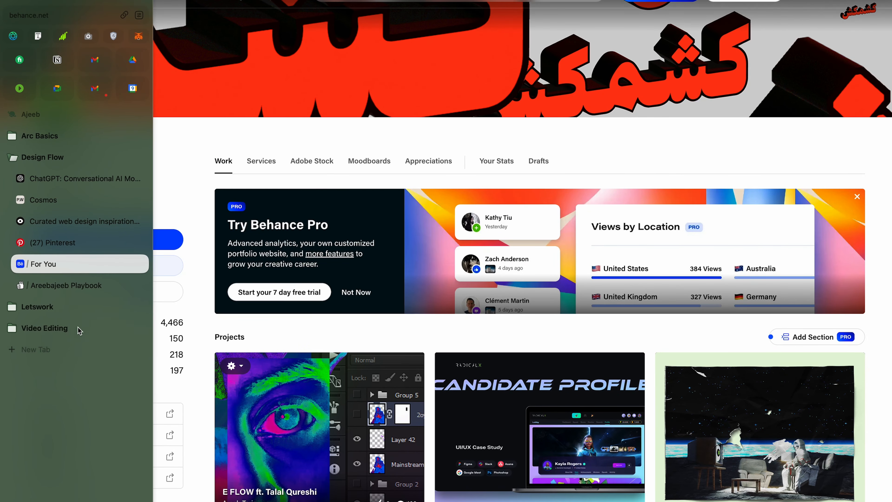
{"action": "left_click", "coordinate": [61, 359]}
{"action": "type", "text": "instagram.com"}
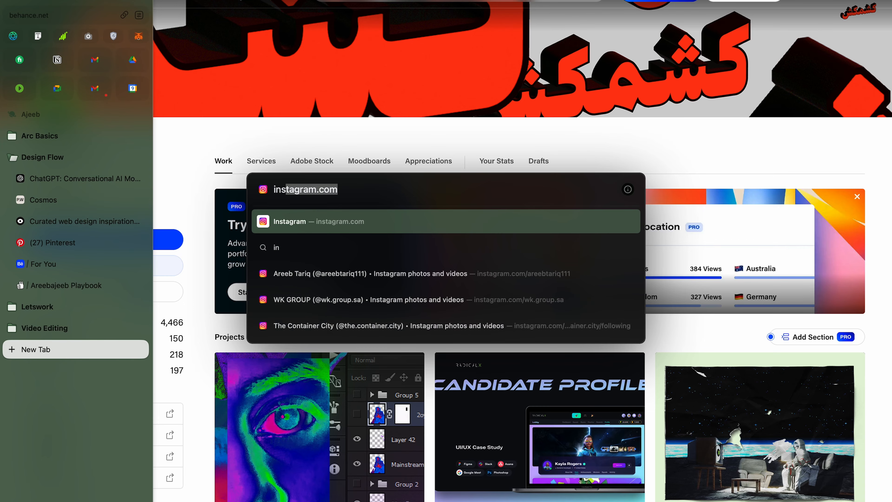
{"action": "key", "text": "Return"}
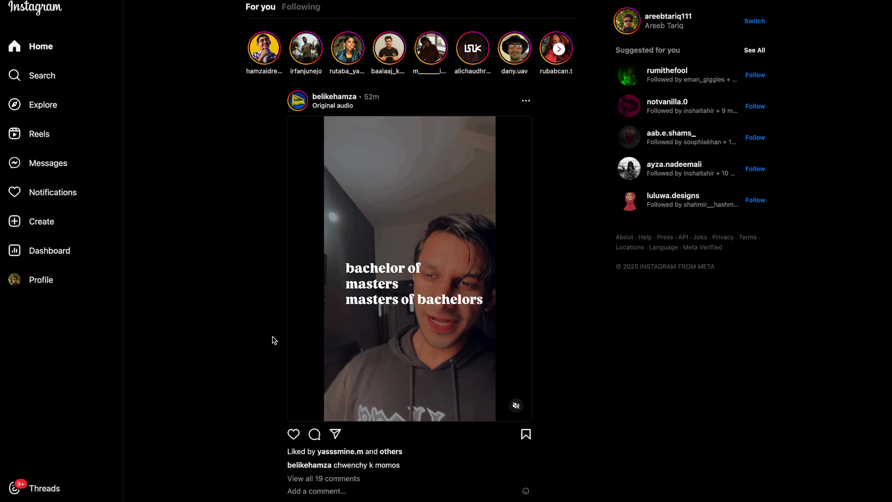
{"action": "left_click", "coordinate": [42, 280]}
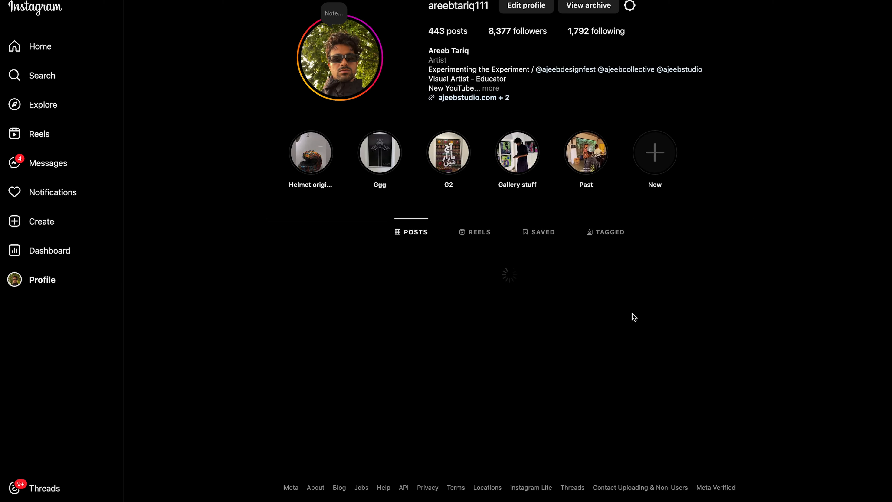
{"action": "scroll", "coordinate": [373, 201], "scroll_direction": "down", "scroll_amount": 2}
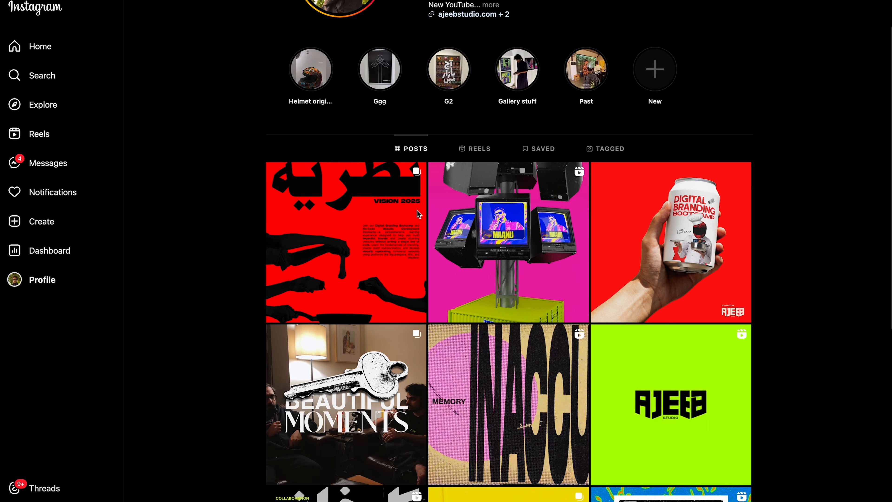
Step: Open the red VISION 2025 poster post, view its newspaper mockup image, and close the post
{"action": "left_click", "coordinate": [373, 201]}
{"action": "left_click", "coordinate": [521, 262]}
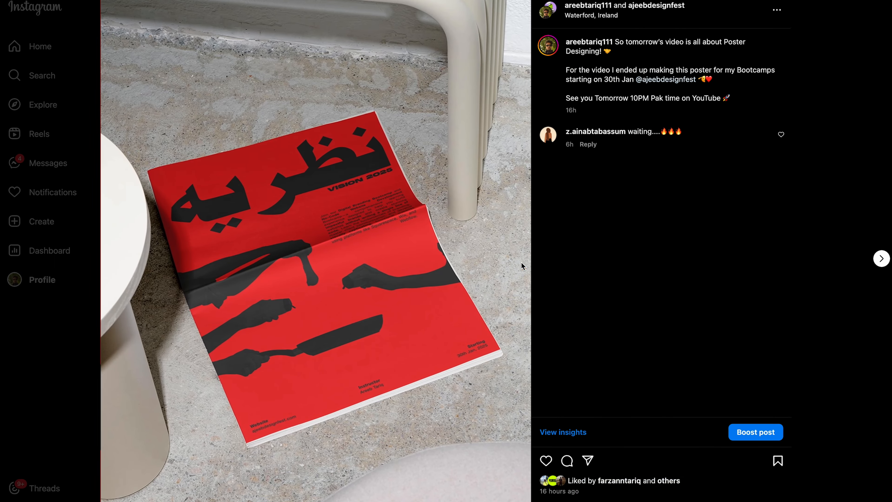
{"action": "left_click", "coordinate": [37, 312]}
Step: Open and close a reel from the profile, and browse the older poster and design posts further down the grid
{"action": "left_click", "coordinate": [556, 338]}
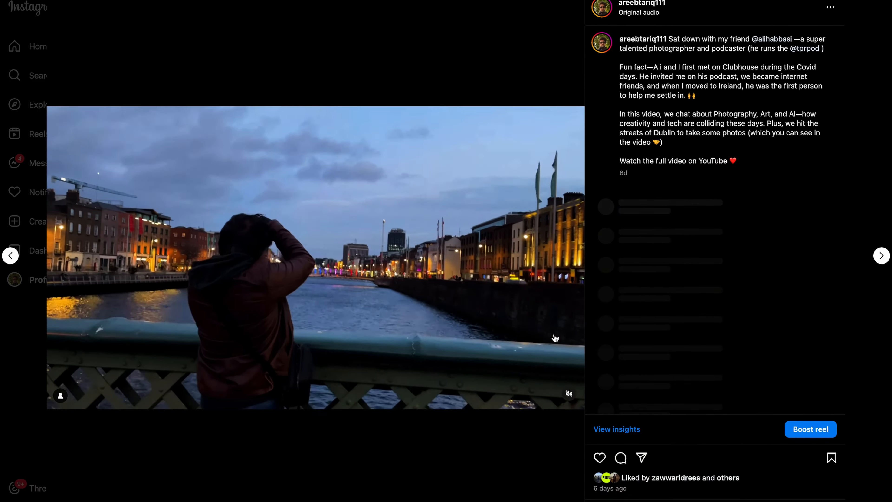
{"action": "left_click", "coordinate": [14, 361]}
{"action": "scroll", "coordinate": [572, 326], "scroll_direction": "down", "scroll_amount": 2}
{"action": "scroll", "coordinate": [572, 326], "scroll_direction": "down", "scroll_amount": 15}
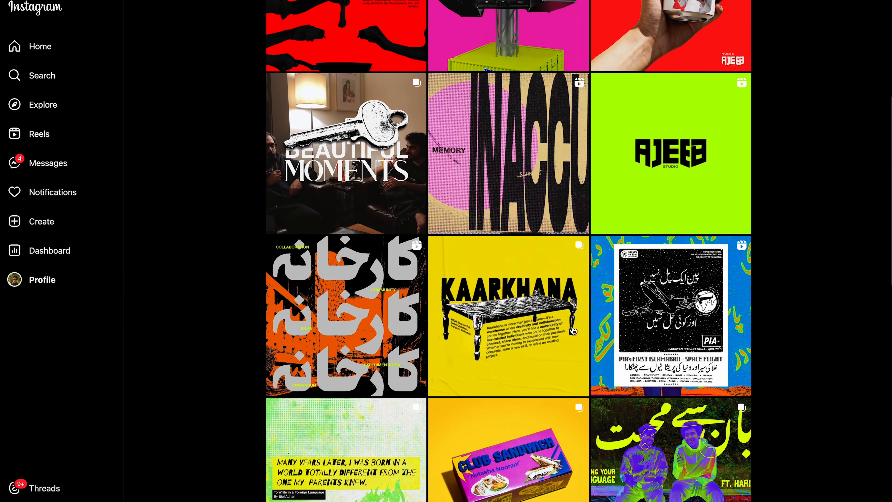
{"action": "scroll", "coordinate": [573, 330], "scroll_direction": "down", "scroll_amount": 12}
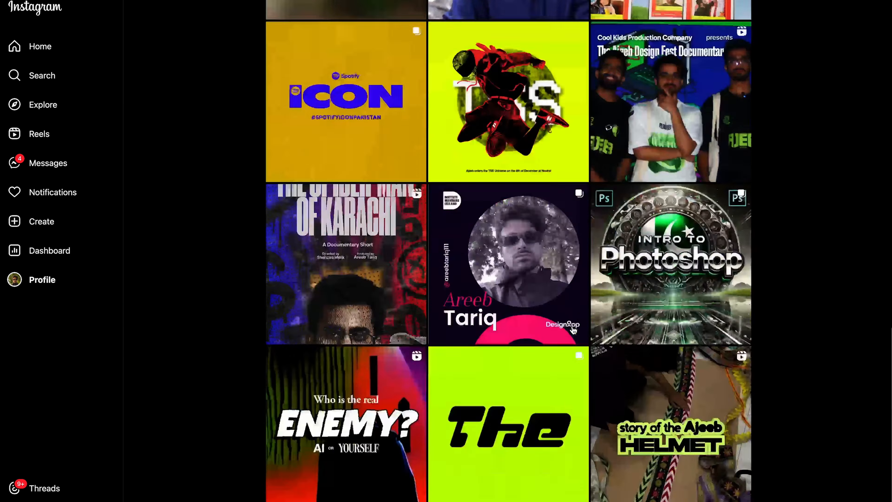
Step: Switch from the browser to the Photo Booth recording window on the desktop
{"action": "key", "text": "ctrl+Up"}
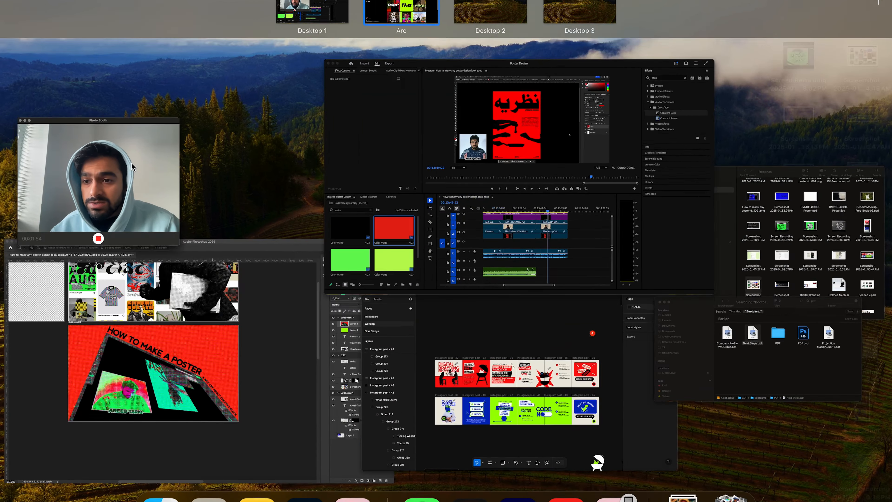
{"action": "left_click", "coordinate": [131, 162]}
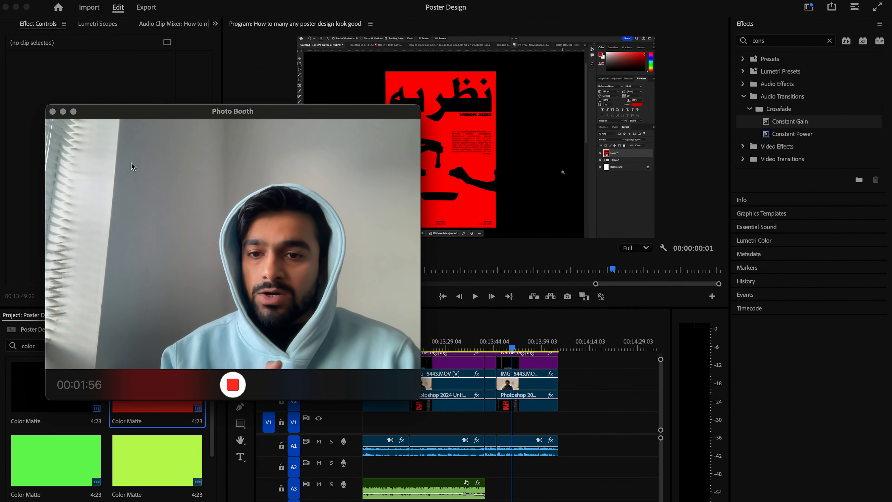